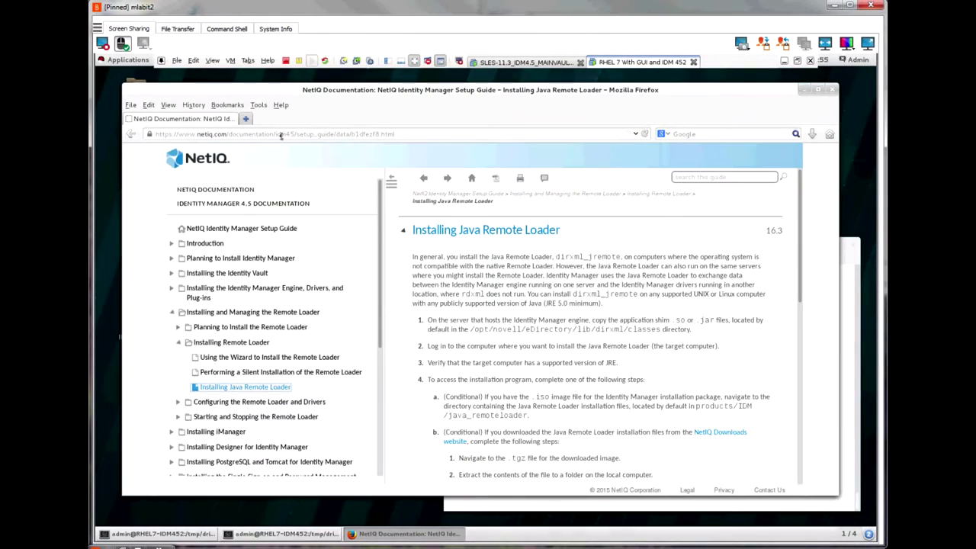
drag(395, 134, 274, 135)
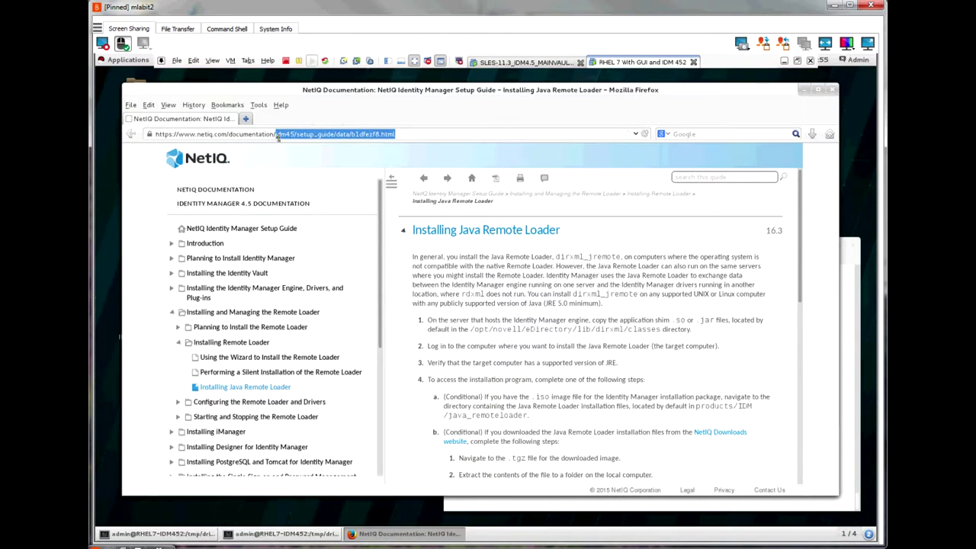
key(BackSpace)
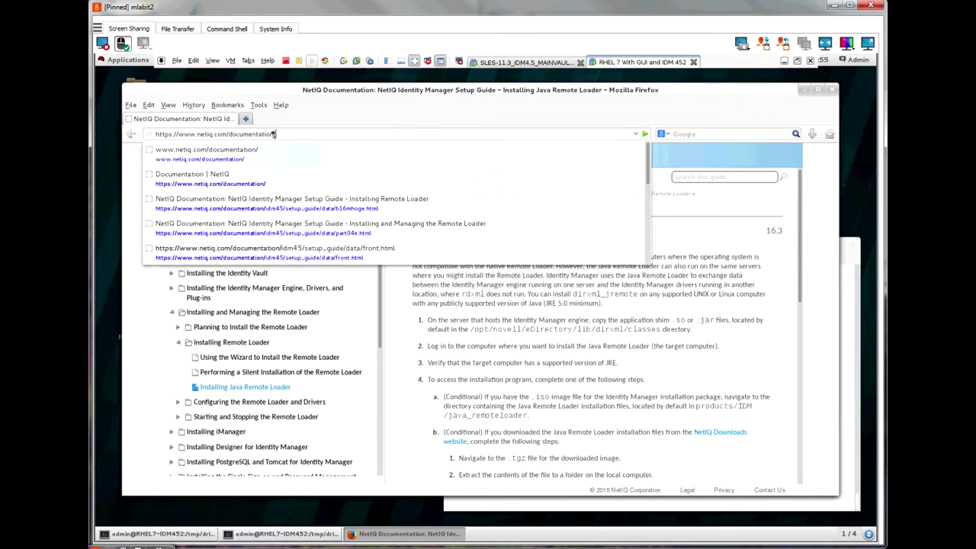
key(Return)
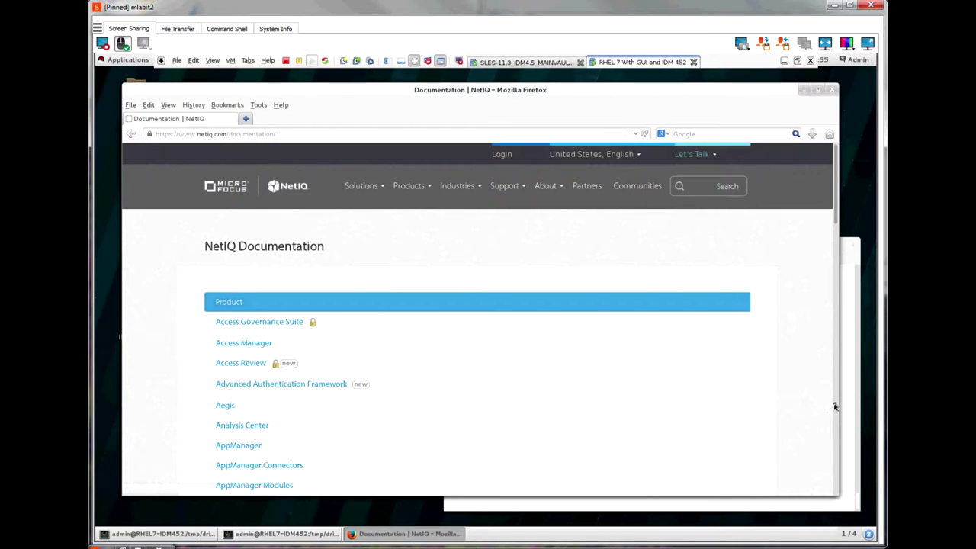
scroll(487, 477, down, 5)
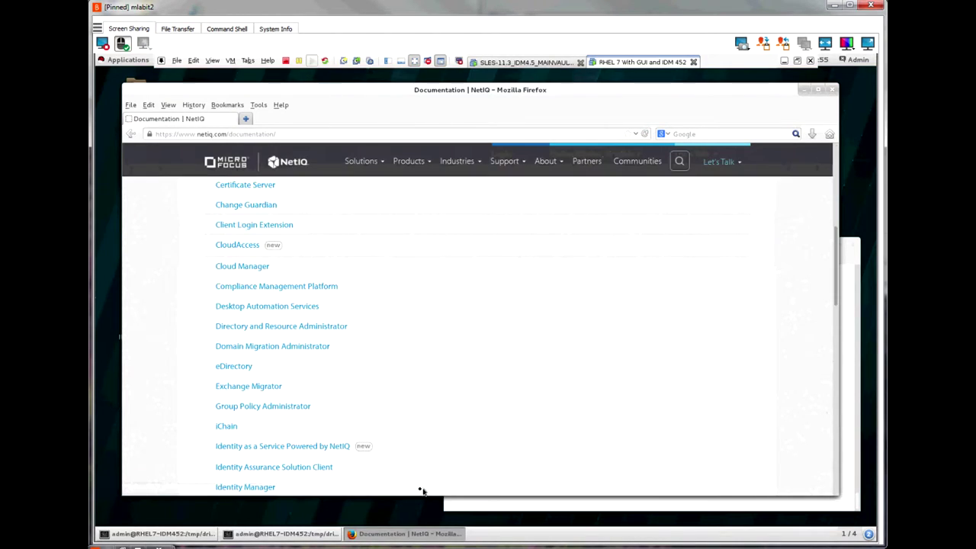
click(253, 489)
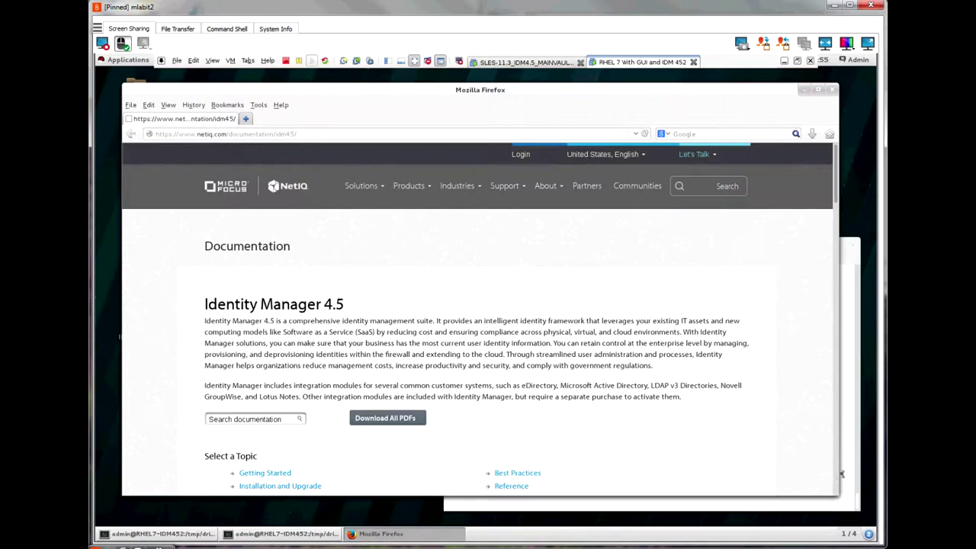
scroll(511, 450, down, 5)
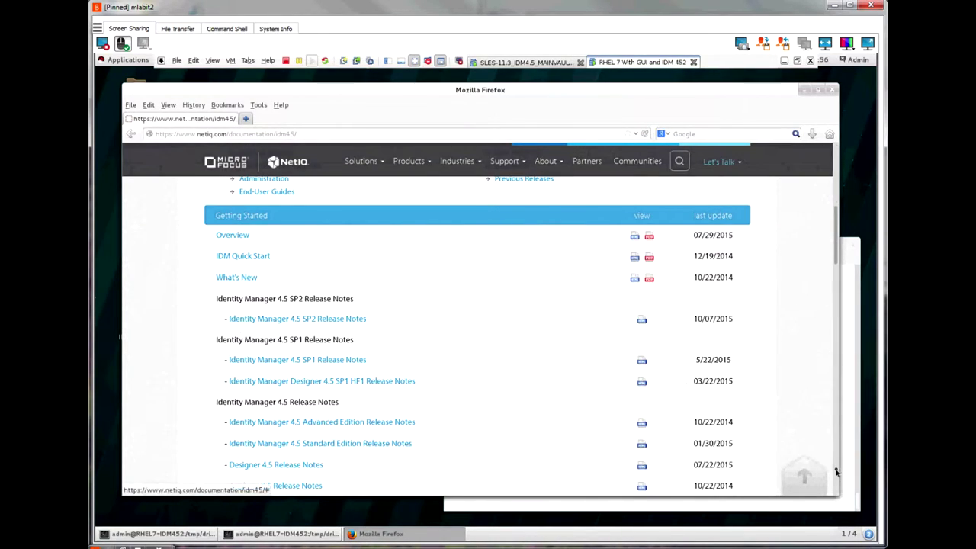
scroll(286, 384, down, 5)
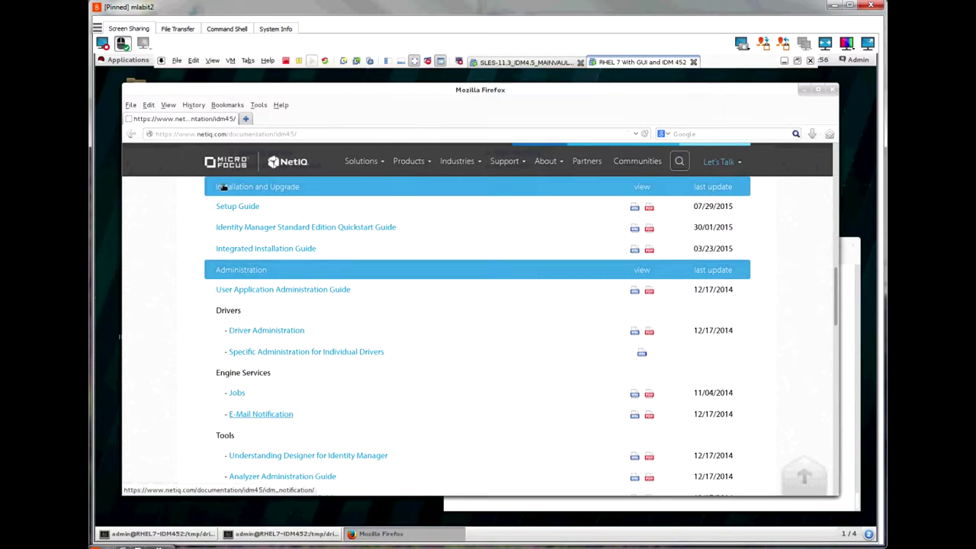
click(235, 208)
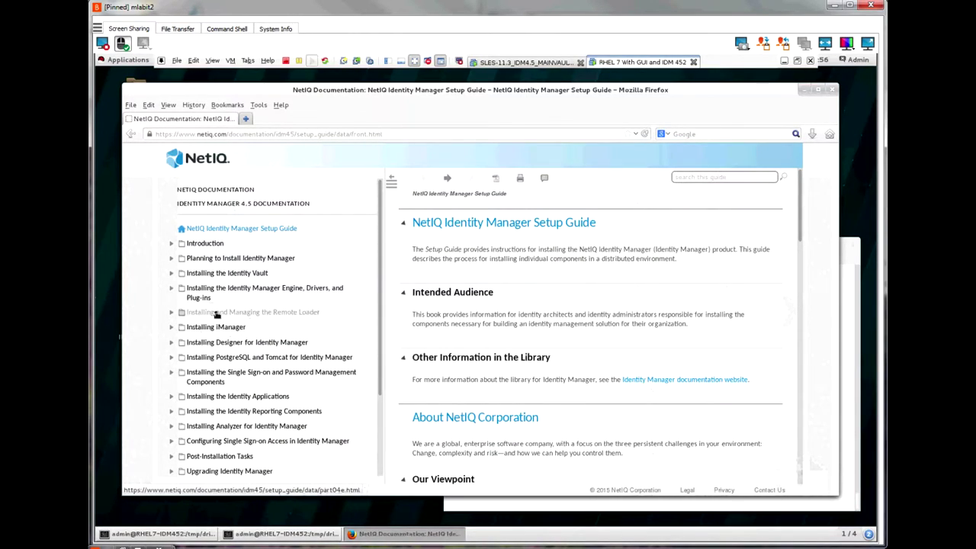
click(214, 313)
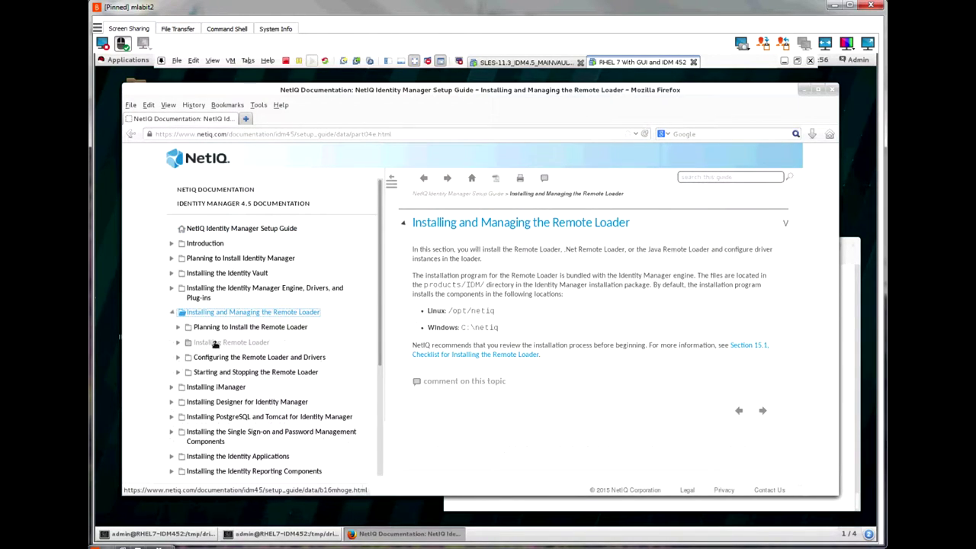
click(215, 344)
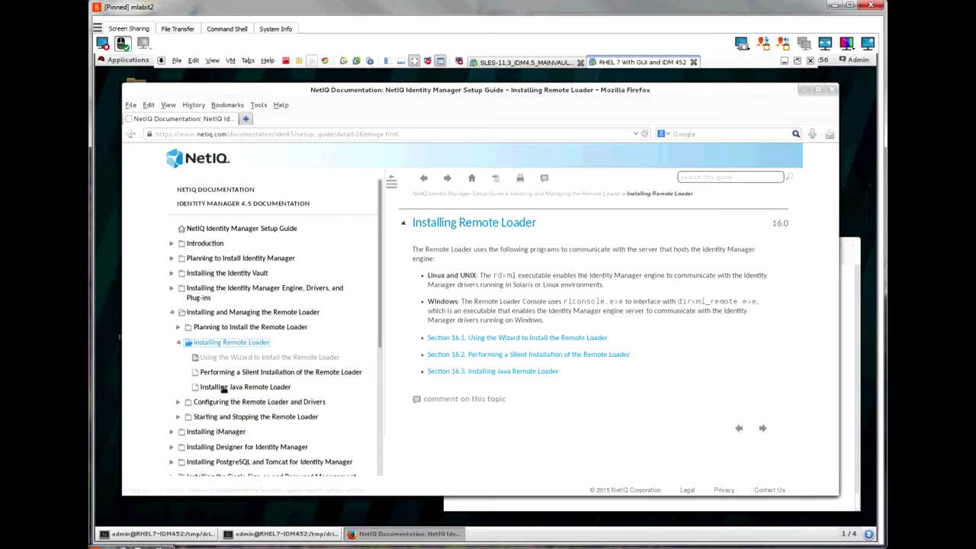
click(223, 388)
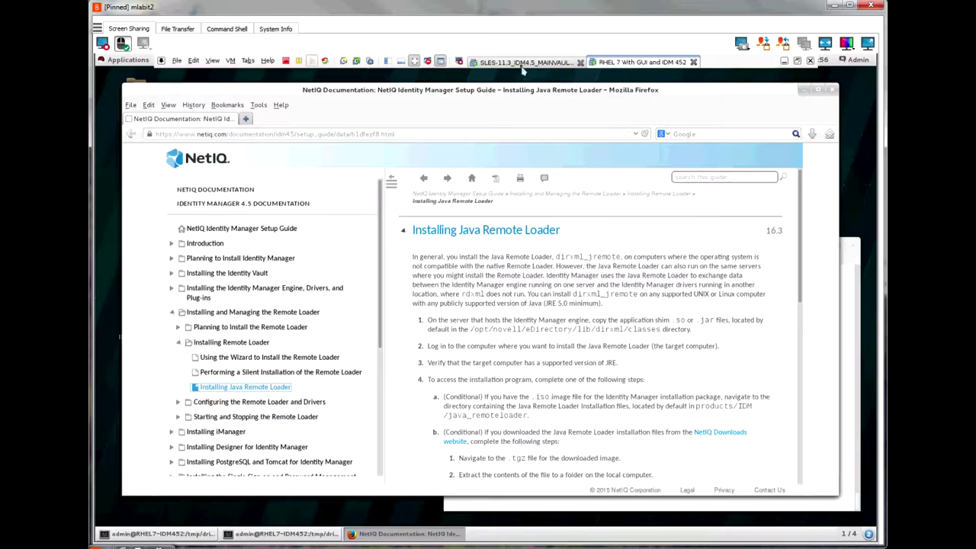
Step: On the SLES server session, list the jar files in /opt/novell/eDirectory/lib/dirxml/classes
click(526, 63)
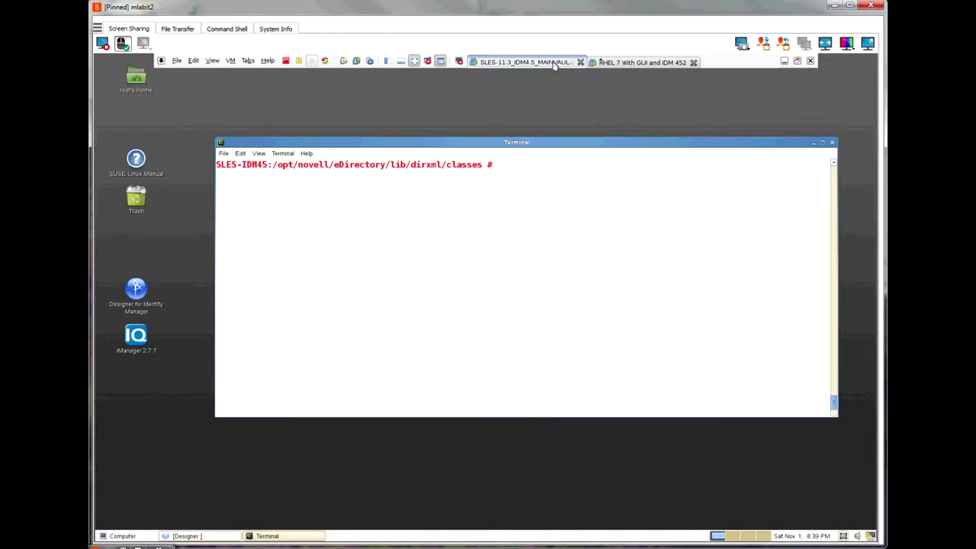
click(626, 64)
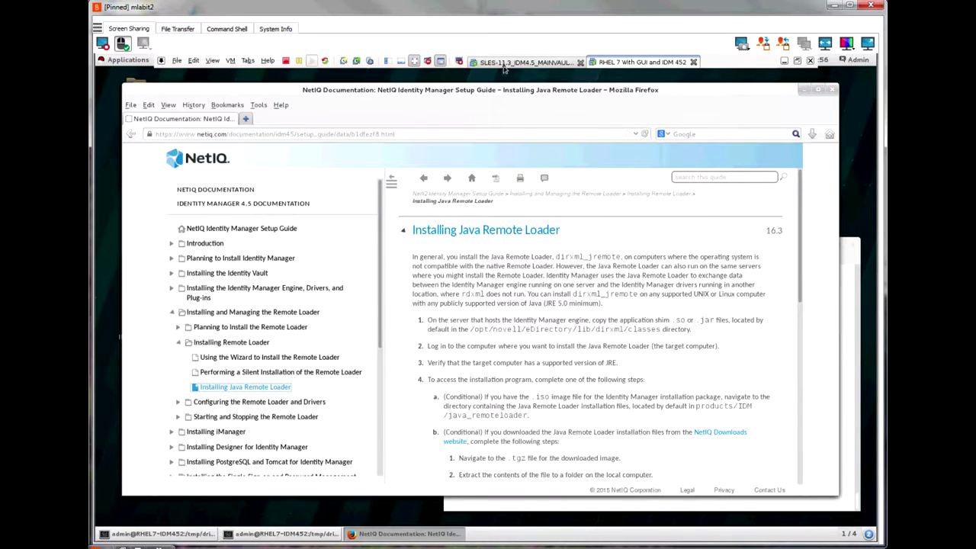
click(507, 64)
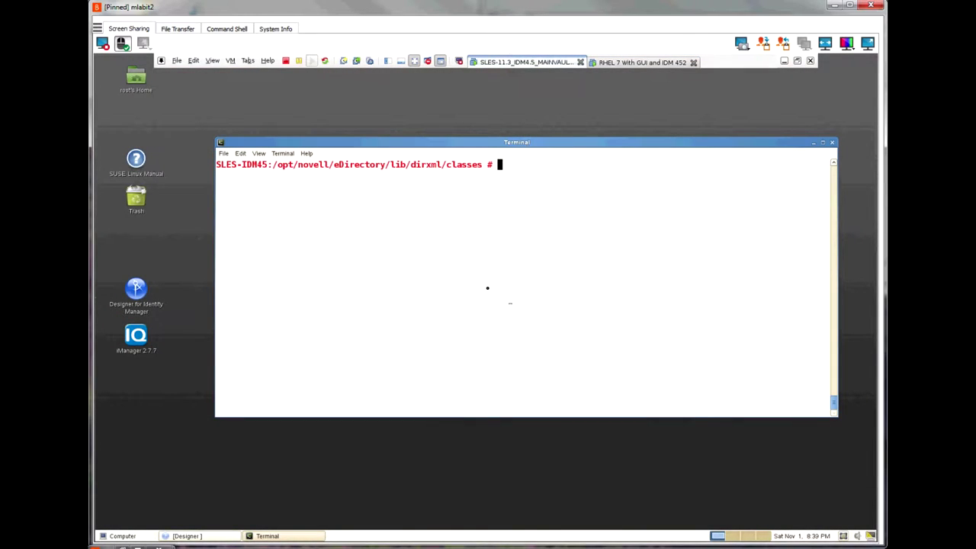
triple_click(383, 233)
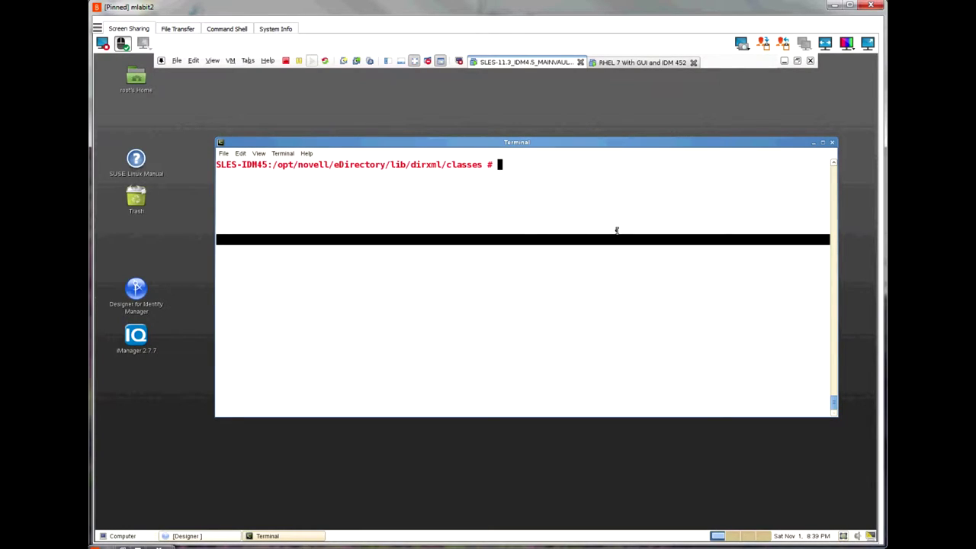
text(ls)
key(Return)
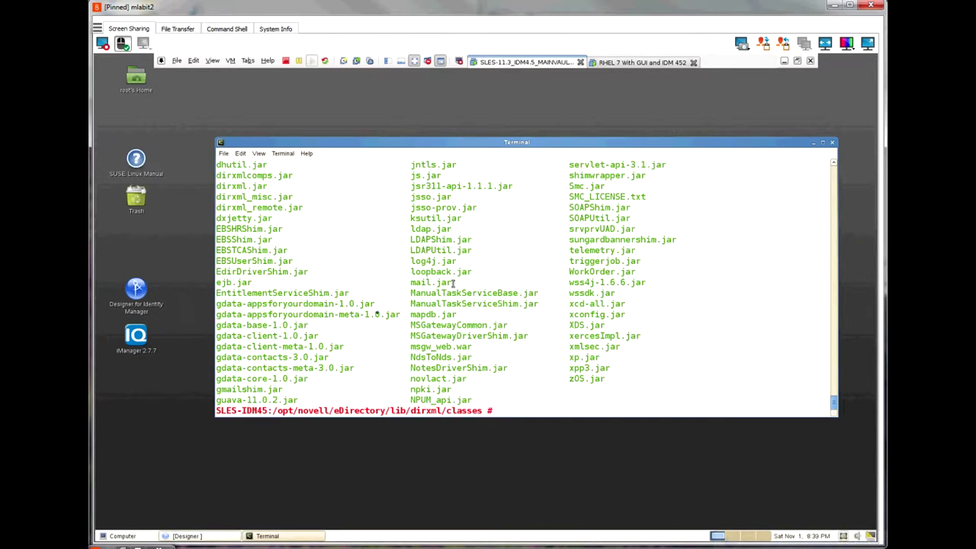
click(643, 63)
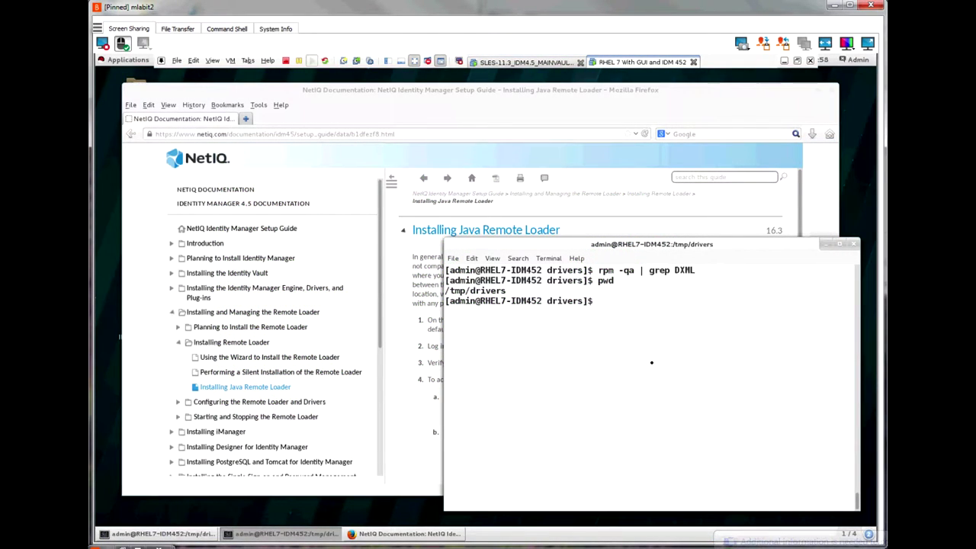
Step: List the shim jars in /tmp/drivers and confirm Java is OpenJDK 1.7.0_51
text(ls)
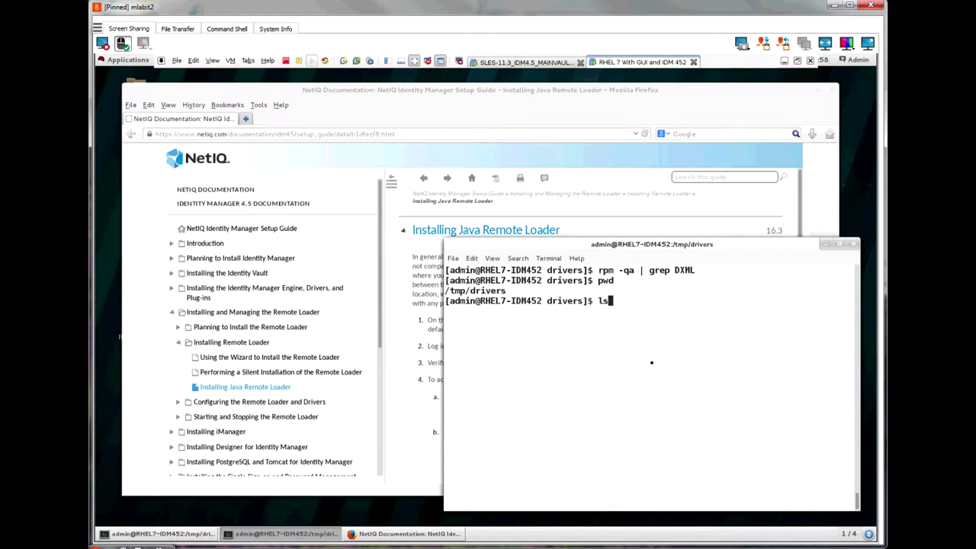
key(Return)
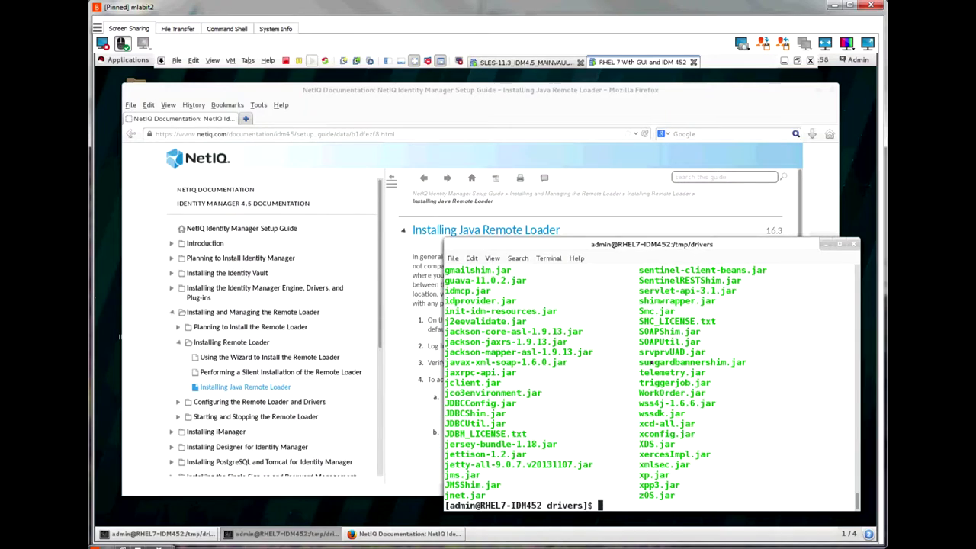
text(java -version)
key(Return)
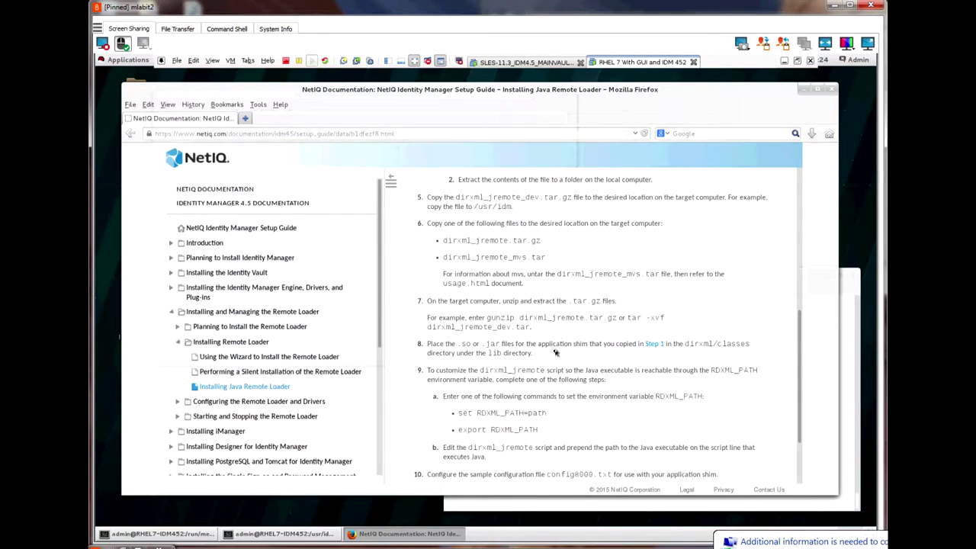
Step: Review steps 5–6 of the Java Remote Loader install guide, then return to the /run/media/admin terminal
click(797, 192)
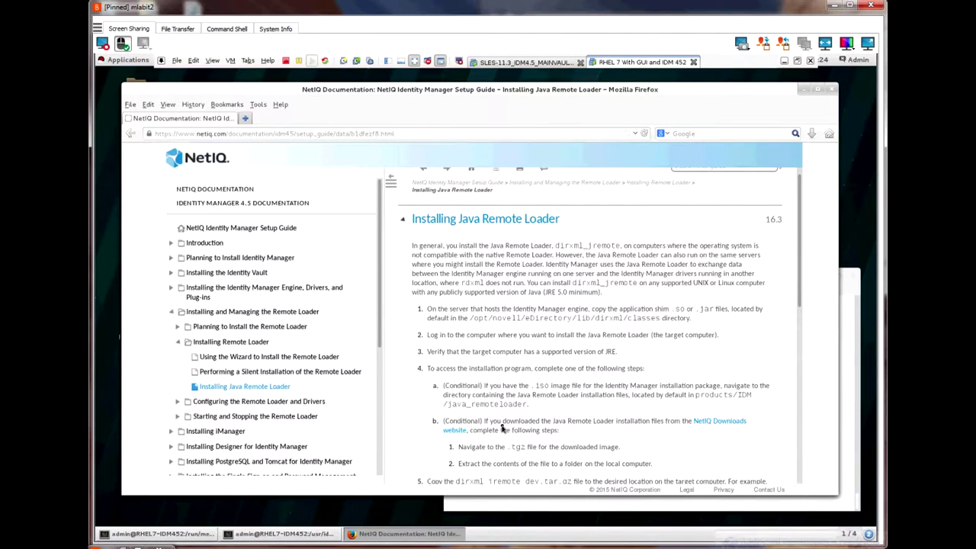
scroll(501, 428, down, 1)
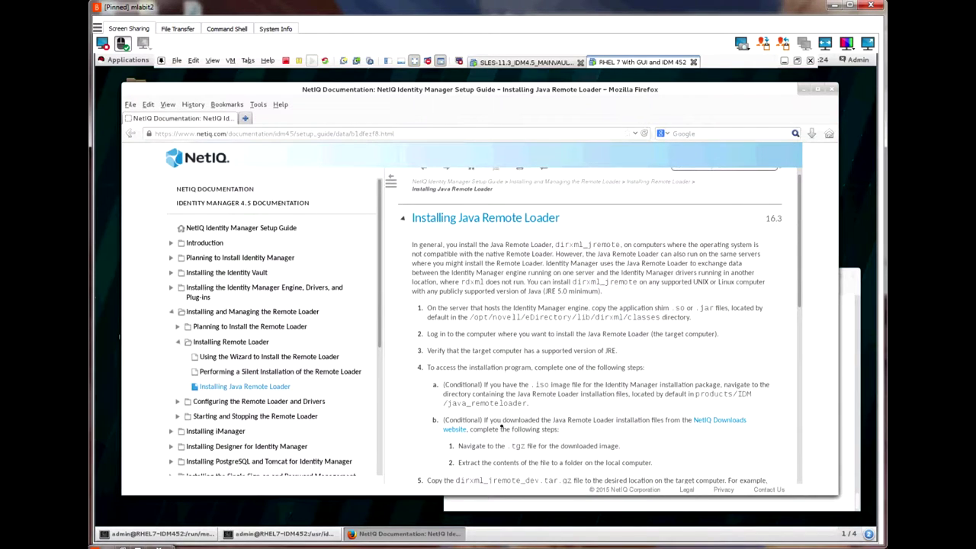
scroll(502, 428, down, 1)
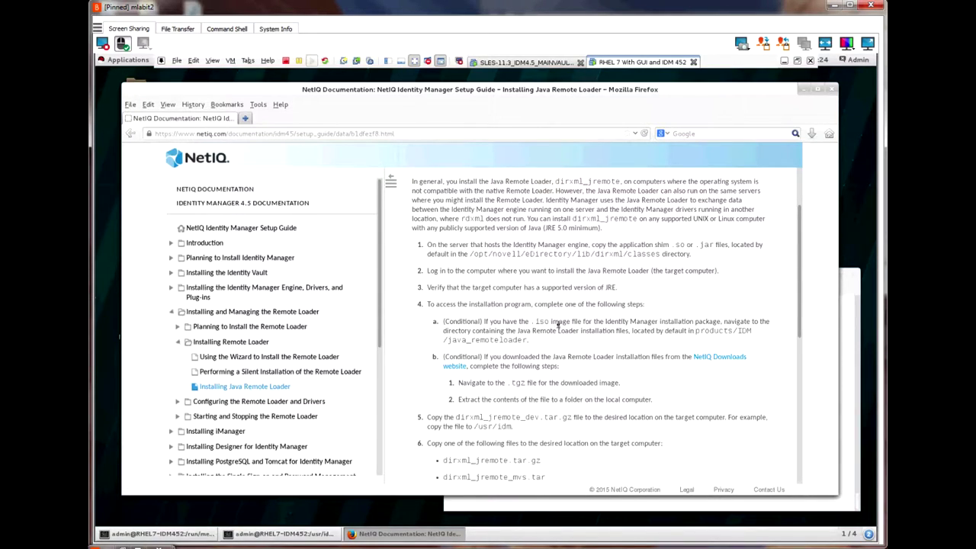
click(183, 534)
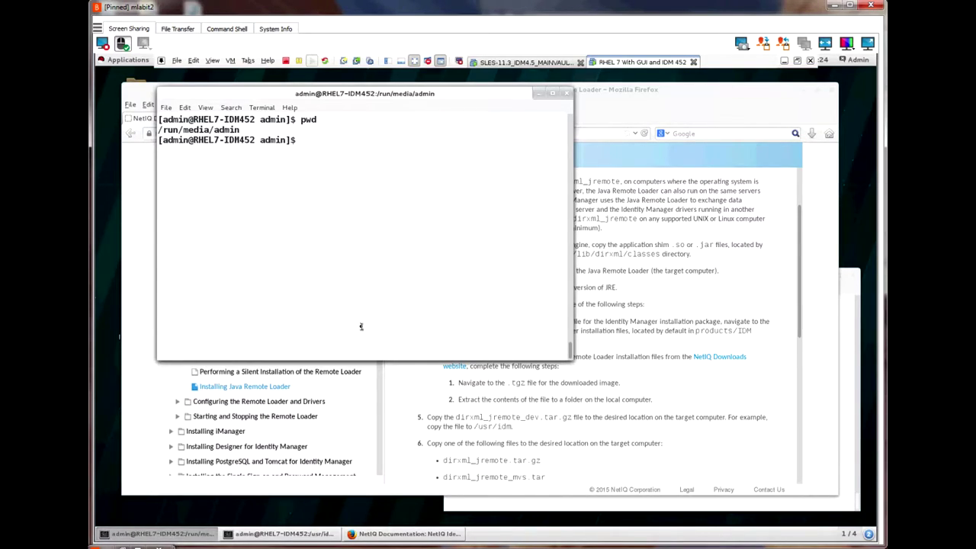
Step: Go into the IDM4.5_Lin folder on the install media and list its contents
text(ls)
key(Return)
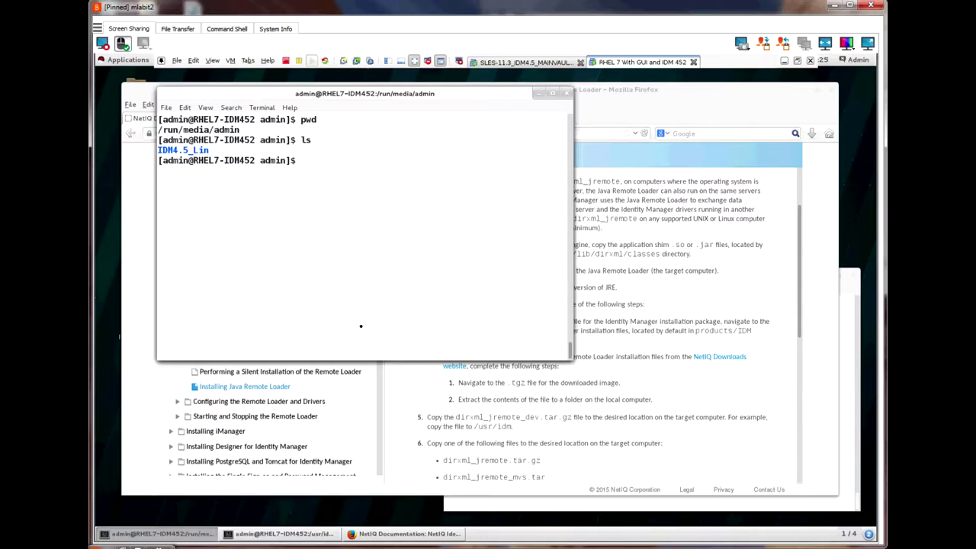
text(cd IDM)
key(Tab)
key(Return)
text(ls)
key(Return)
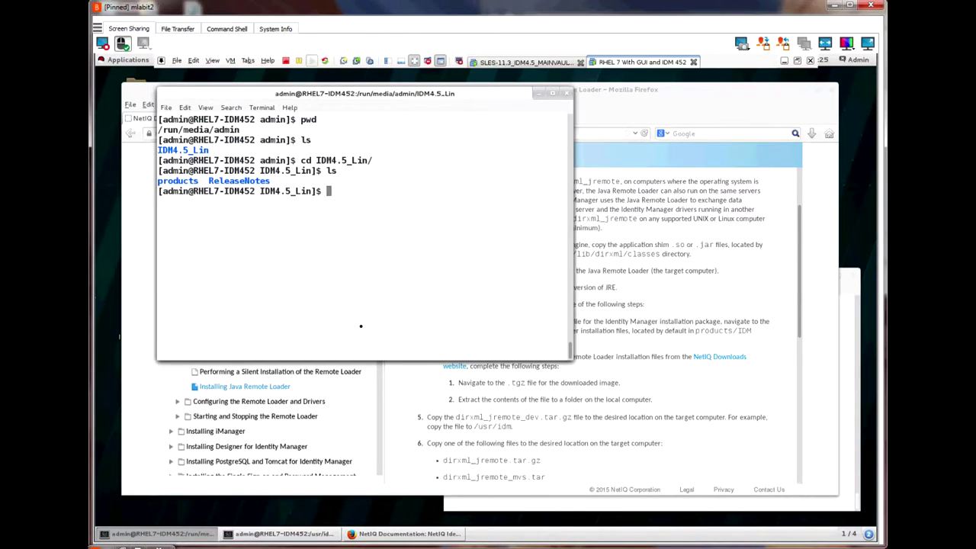
Step: Move into products/IDM and list its contents
text(cd pr)
key(Tab)
text(ID)
key(Tab)
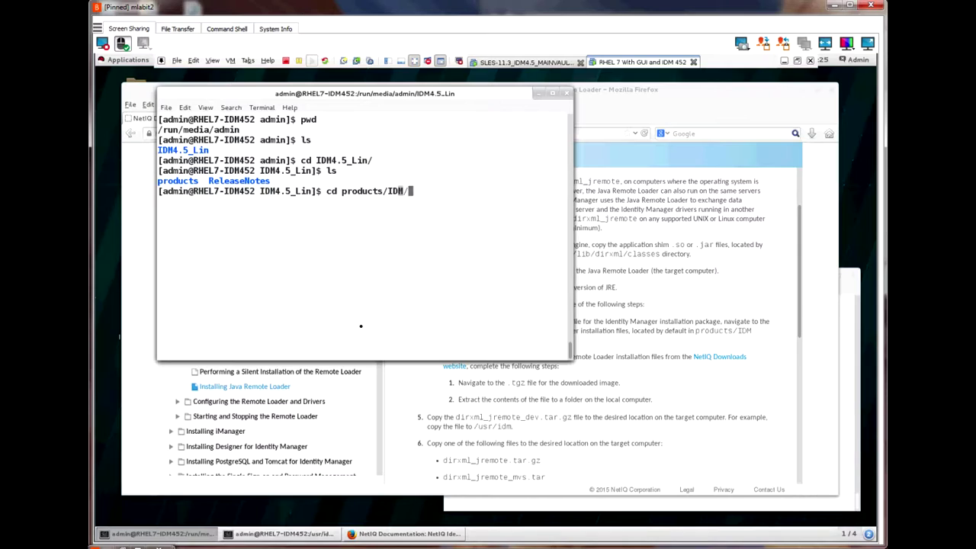
key(Return)
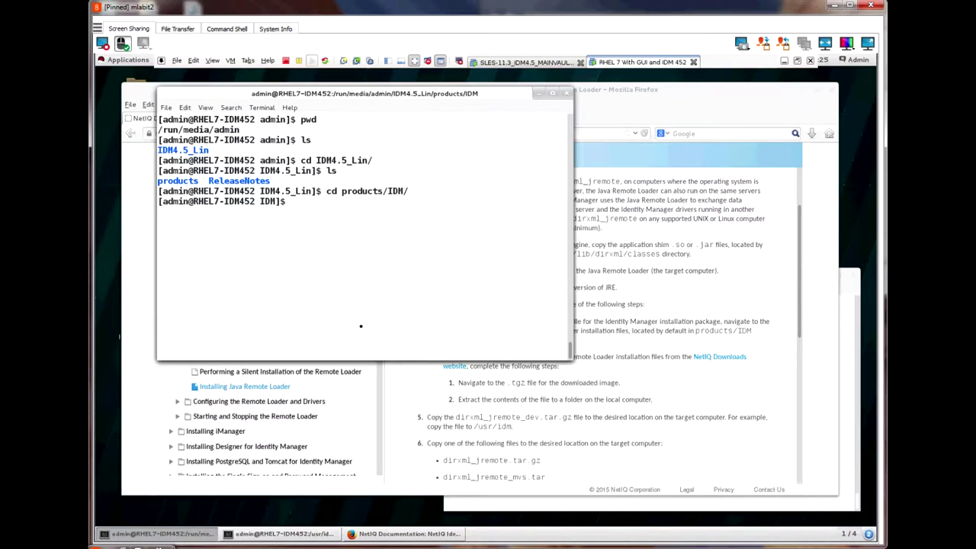
text(ls)
key(Return)
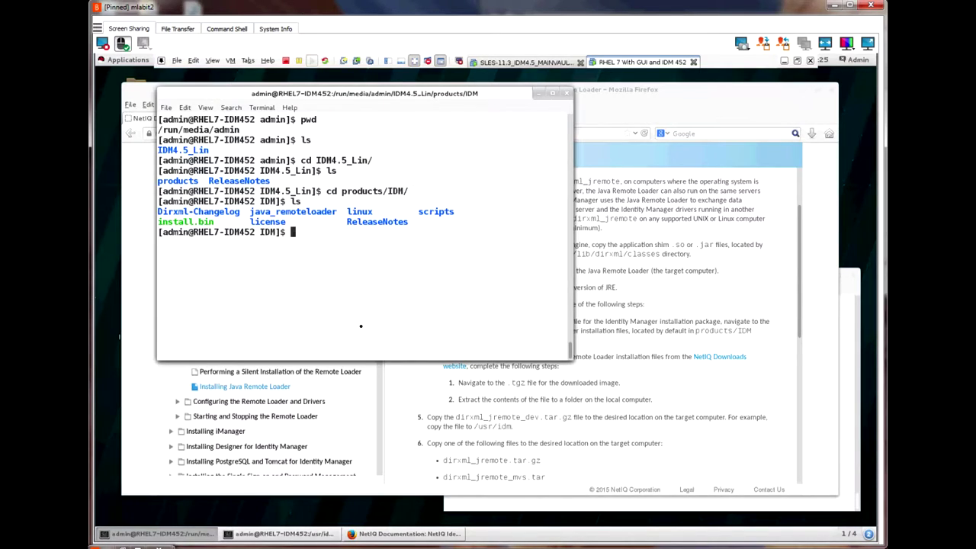
Step: Enter java_remoteloader and list dirxml_jremote_dev.tar.gz, dirxml_jremote_mvs.tar and dirxml_jremote.tar.gz
text(cd )
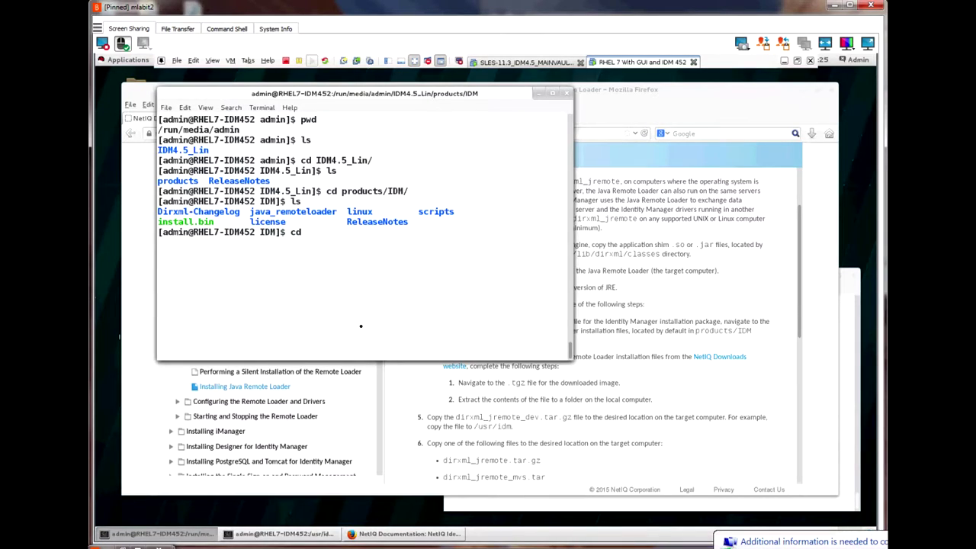
text(java)
key(Tab)
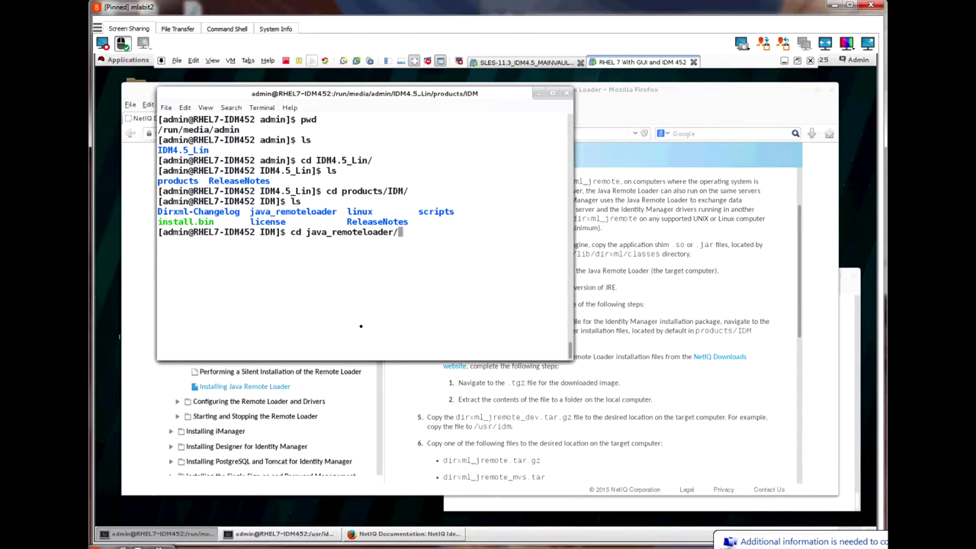
key(Return)
text(l)
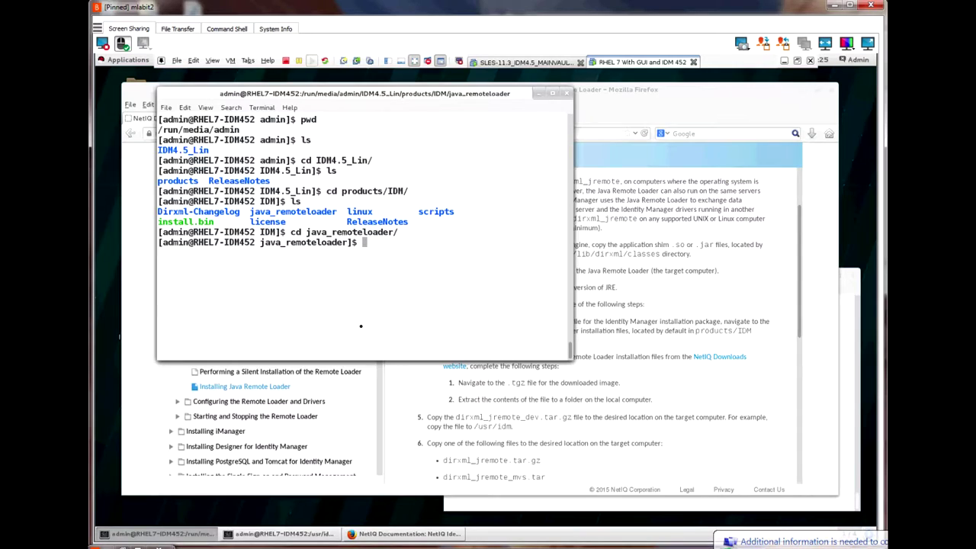
text(s)
key(Return)
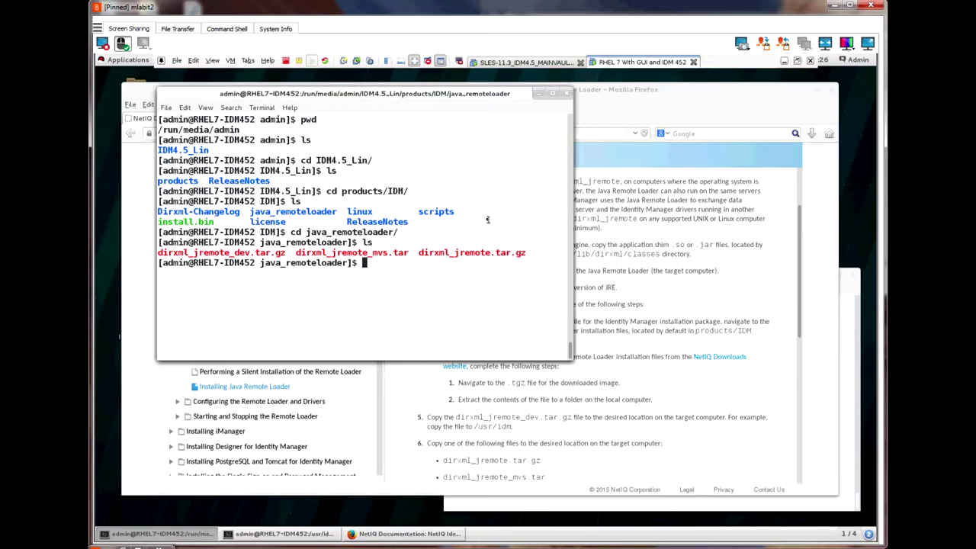
Step: Extract dirxml_jremote_dev.tar.gz and dirxml_jremote.tar.gz into /usr/idm/RL
text(cd media)
key(ctrl+u)
text(cd /run/)
key(ctrl+u)
text(pwd)
key(ctrl+u)
text(cd /usr/idm/RL)
key(Up)
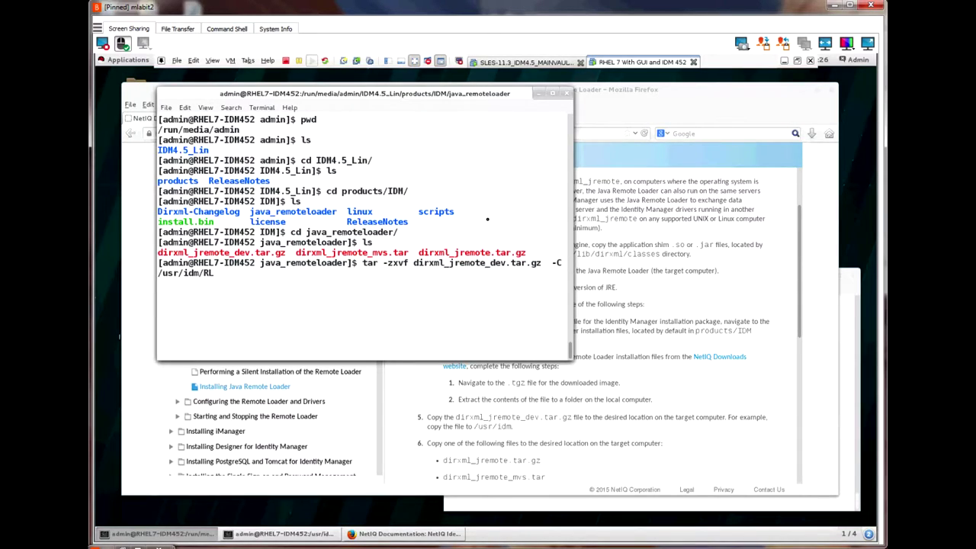
key(Return)
text(tar -zxvf dirxml_jremote.tar.gz  -C /usr/idm/RL)
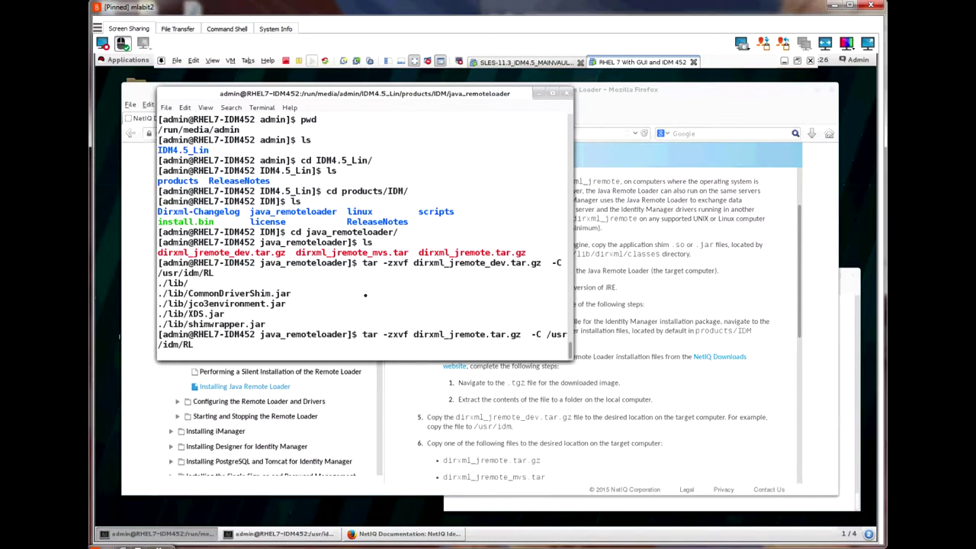
key(Return)
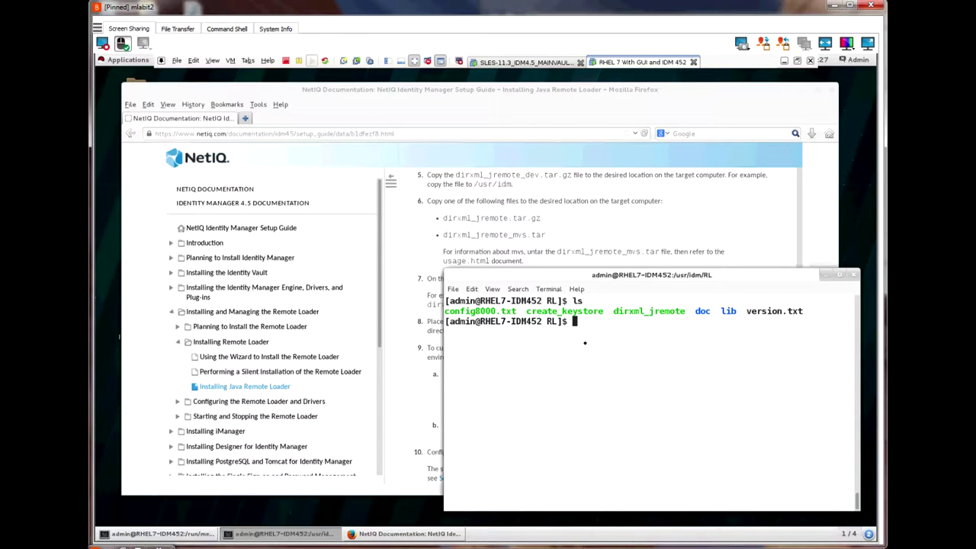
Step: List the jars in /tmp/drivers and select the DelimitedTextShim.jar and DelimitedTextUtil.jar names
text(cd /tmp/drivers/)
key(Return)
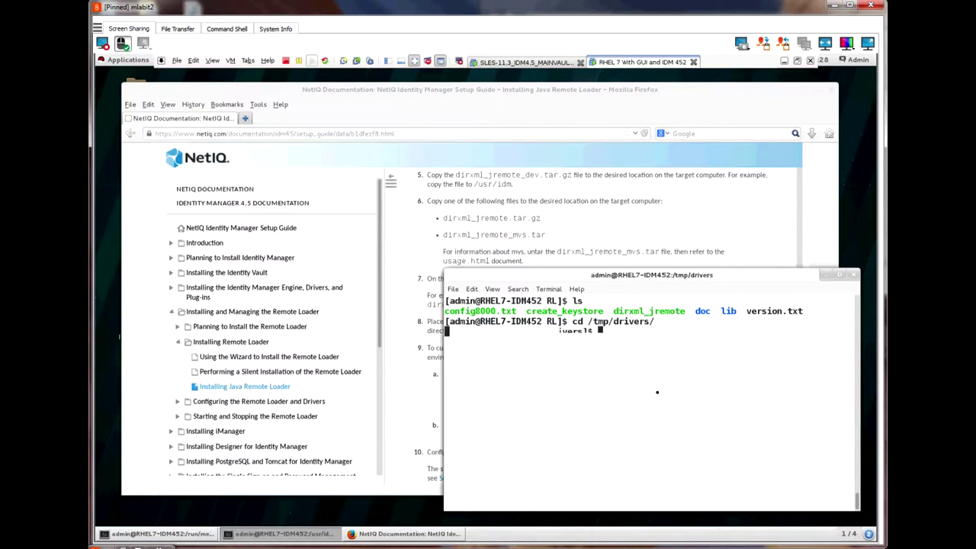
text(ls)
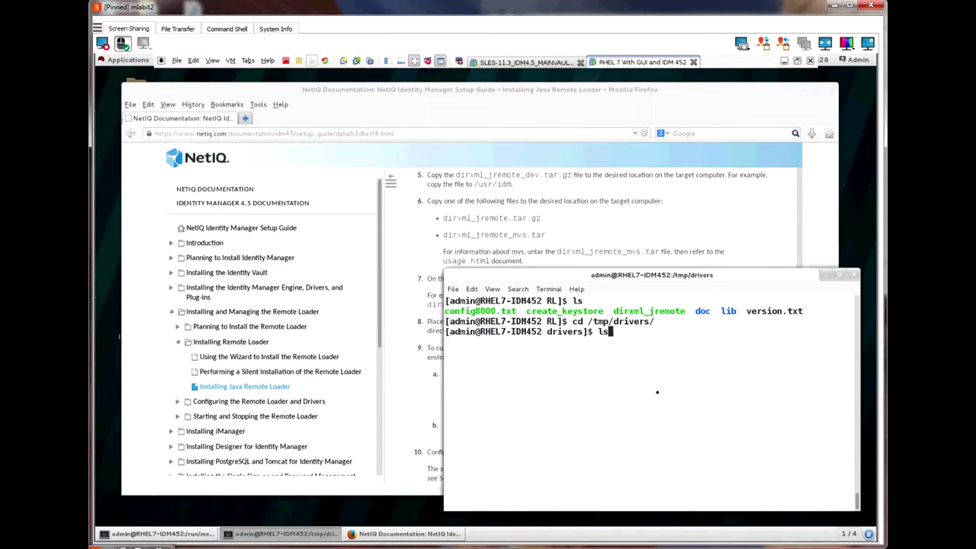
key(Return)
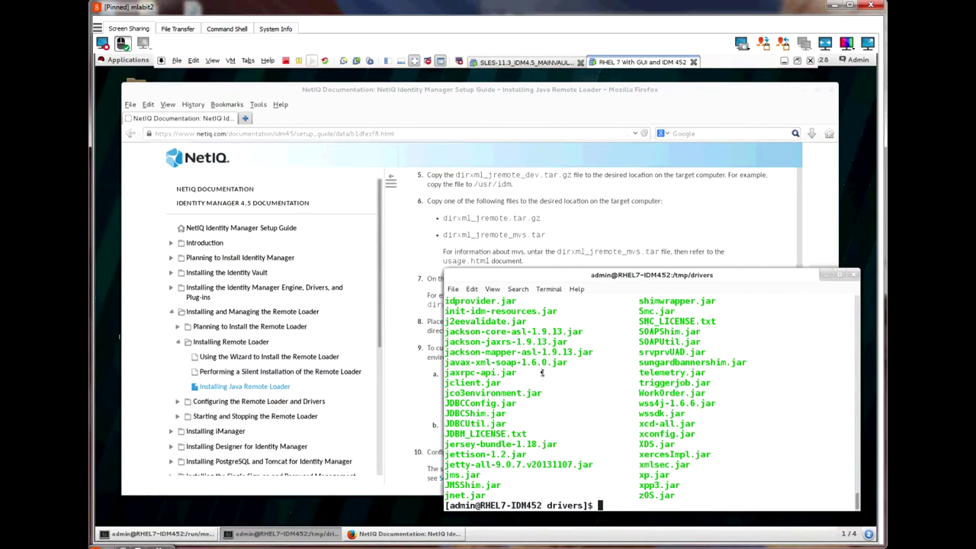
scroll(542, 372, up, 7)
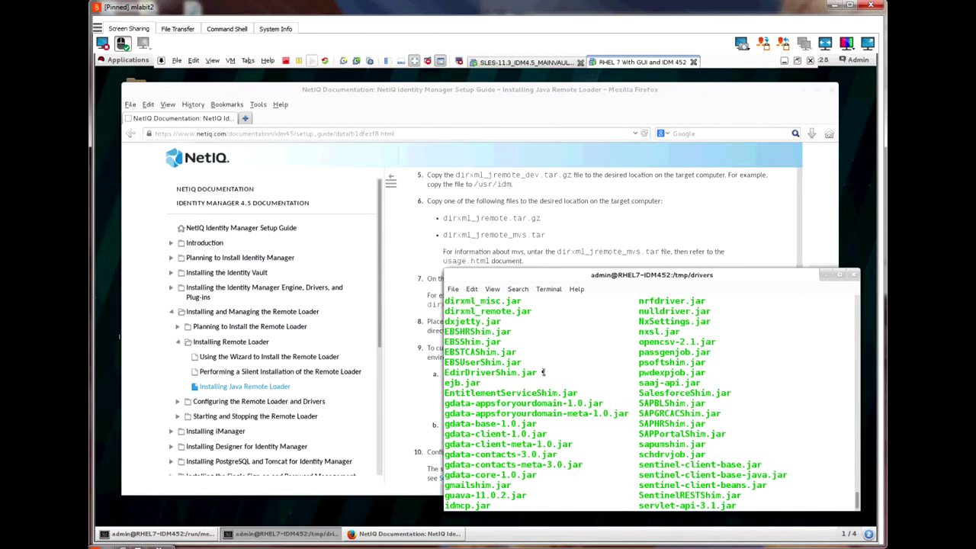
scroll(542, 372, up, 3)
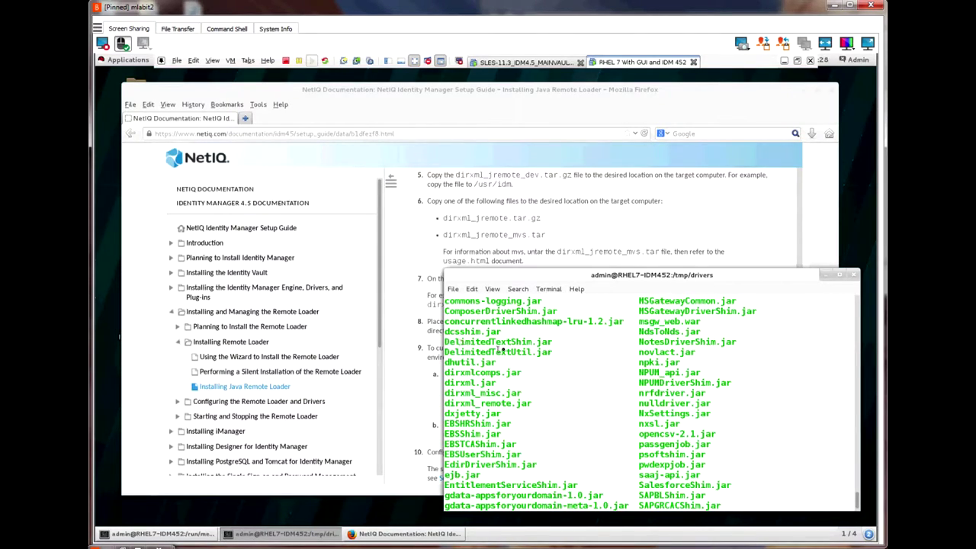
drag(556, 352, 455, 341)
Step: Copy the DelimitedText* jars into /usr/idm/RL/lib/
key(Return)
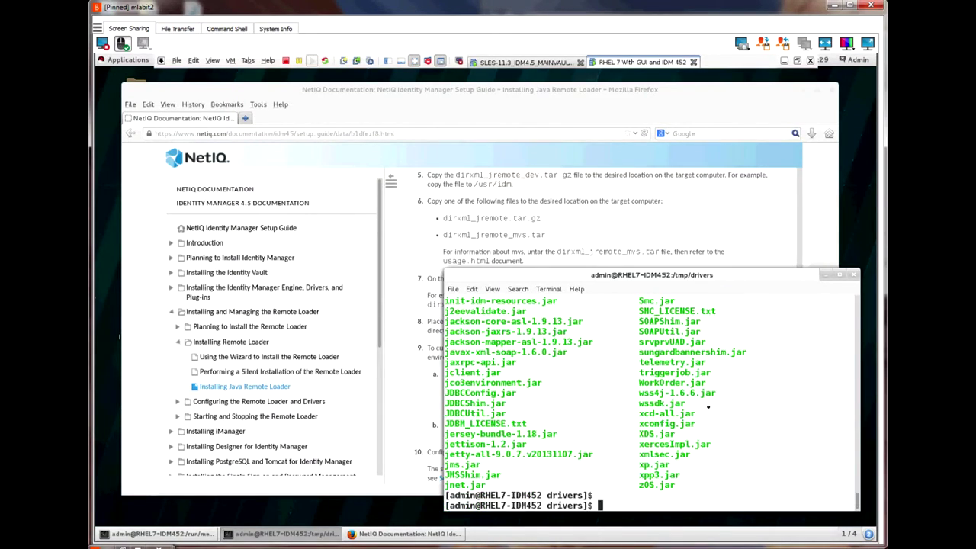
text(cp Delim)
key(Tab)
text(*)
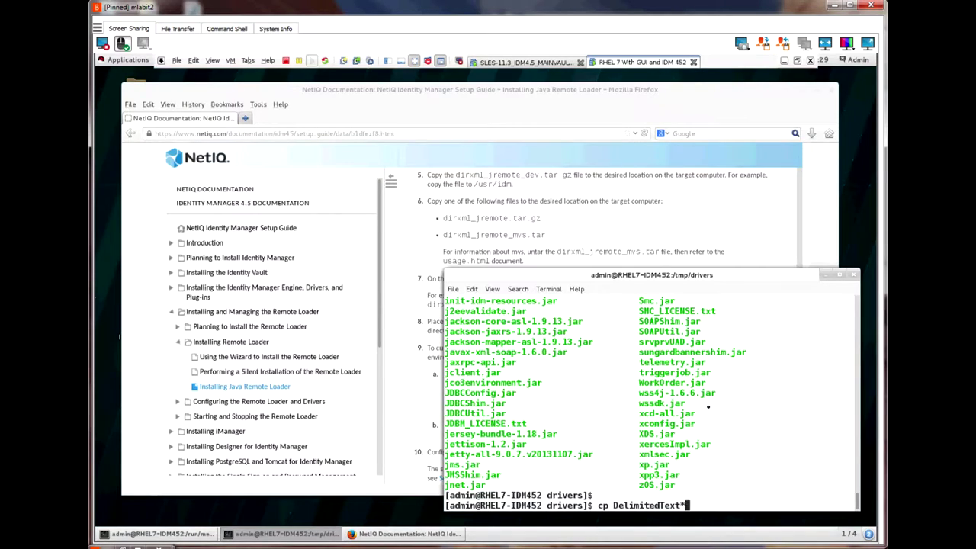
text( /usr/idm/RL/lib)
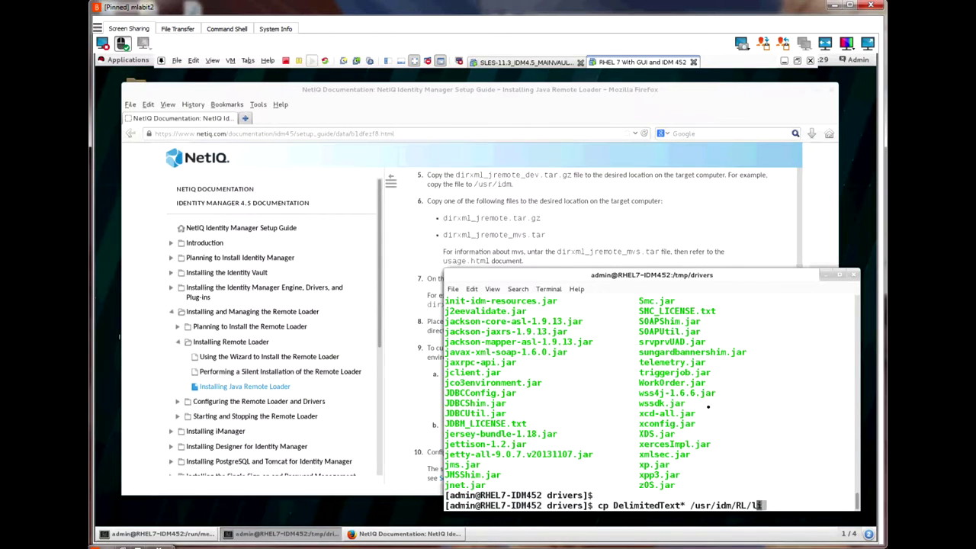
text(/)
key(Return)
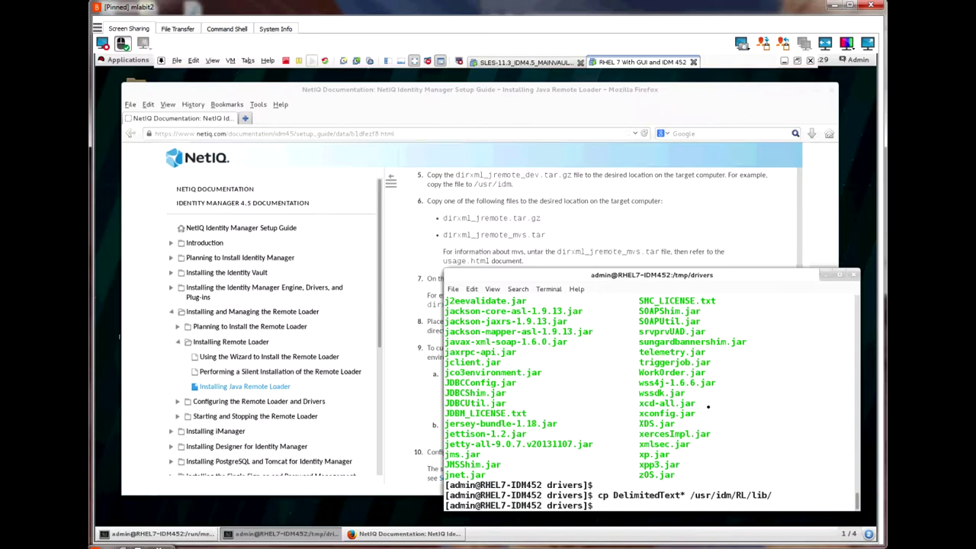
Step: List /usr/idm/RL/lib to confirm DelimitedTextShim.jar and DelimitedTextUtil.jar are present
text(cd /usr/idm/RL/lib)
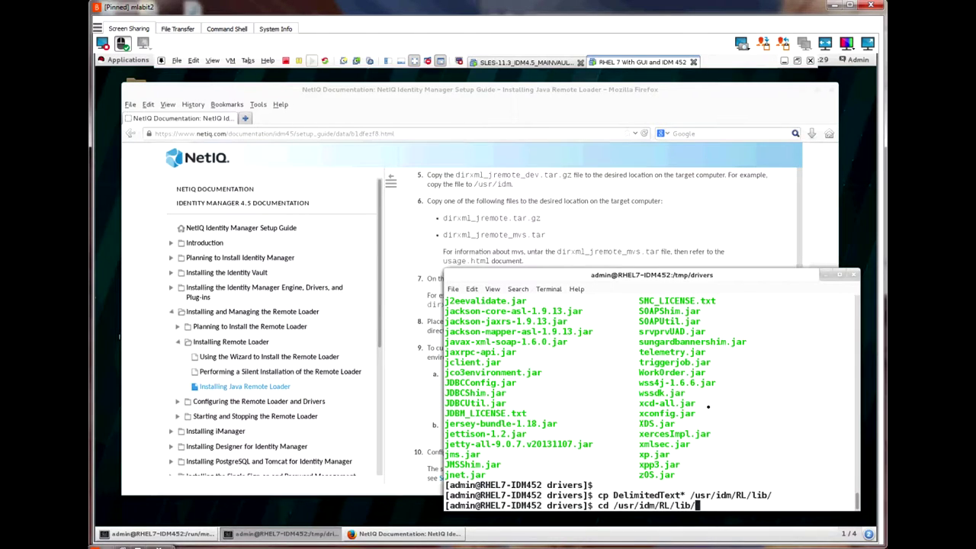
text(/)
key(Return)
text(ls)
key(Return)
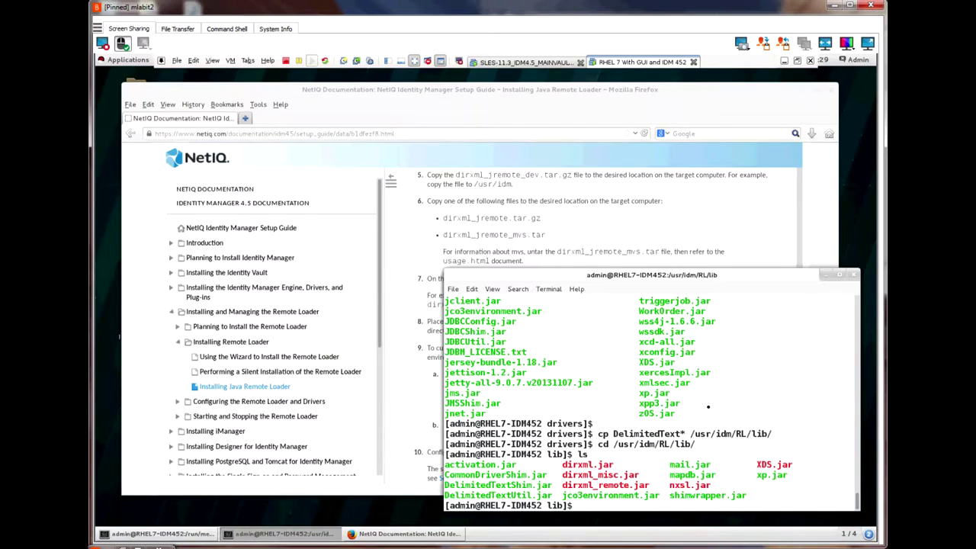
click(440, 381)
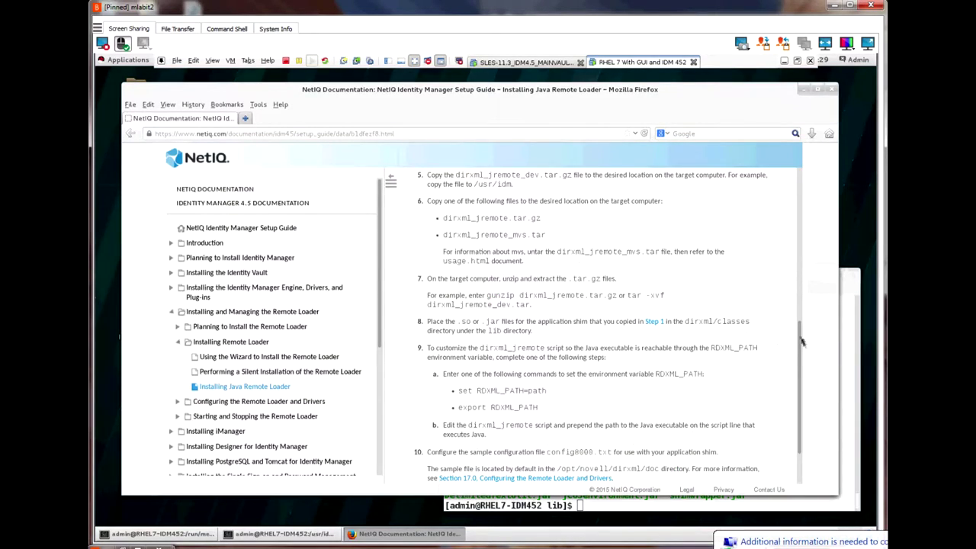
Step: After checking the guide, run java in the terminal to confirm it is installed
scroll(799, 354, down, 1)
scroll(799, 353, down, 2)
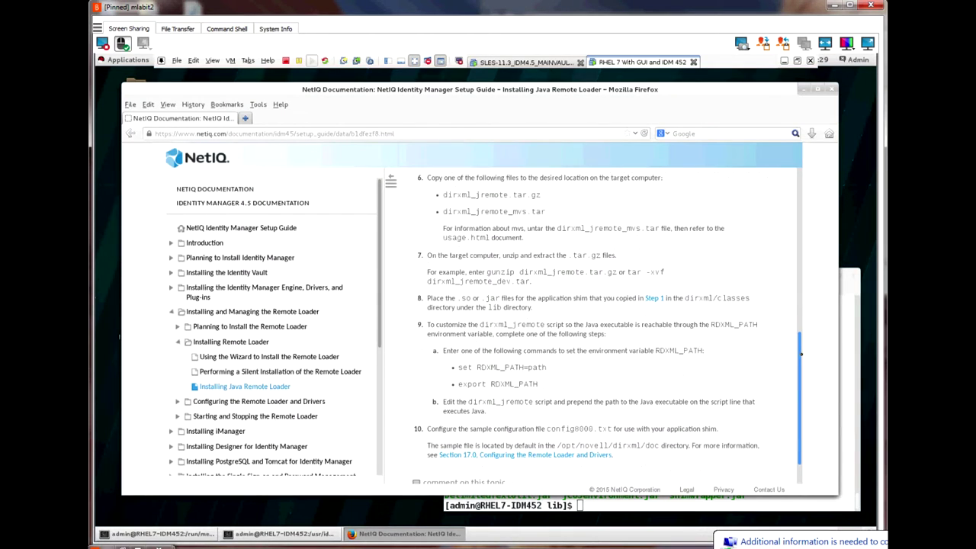
click(847, 358)
text(java)
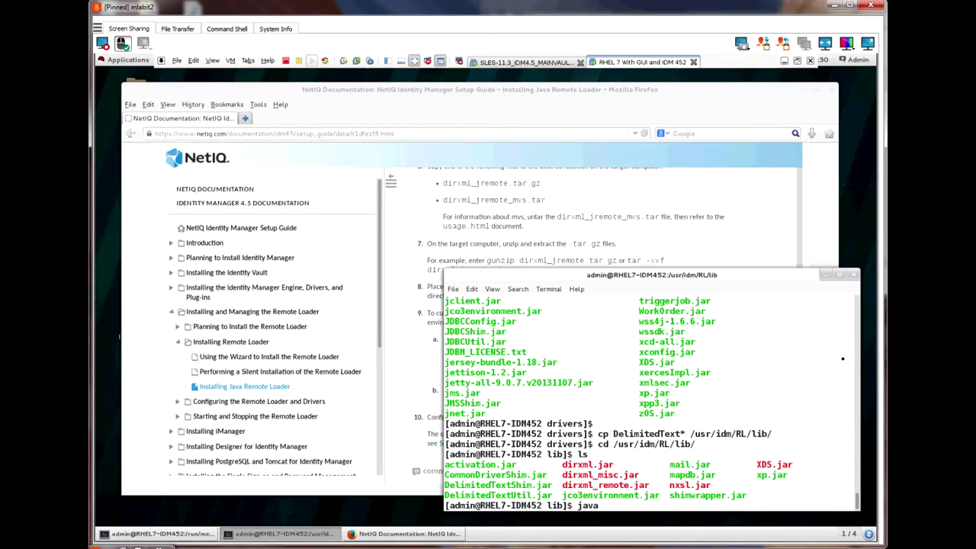
key(Return)
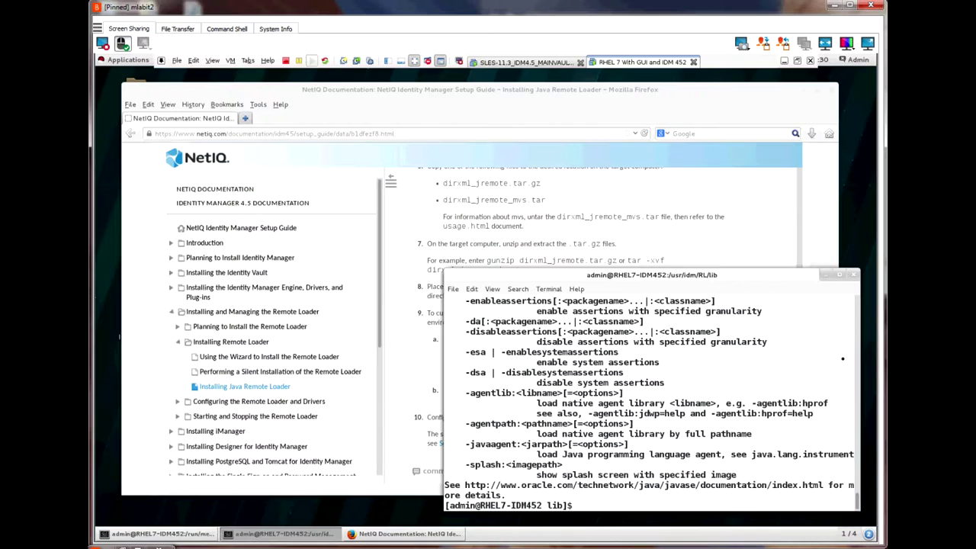
Step: Go up to /usr/idm/RL, list its contents and begin typing vi ./dirxml_jremote
text(cd ..)
key(Return)
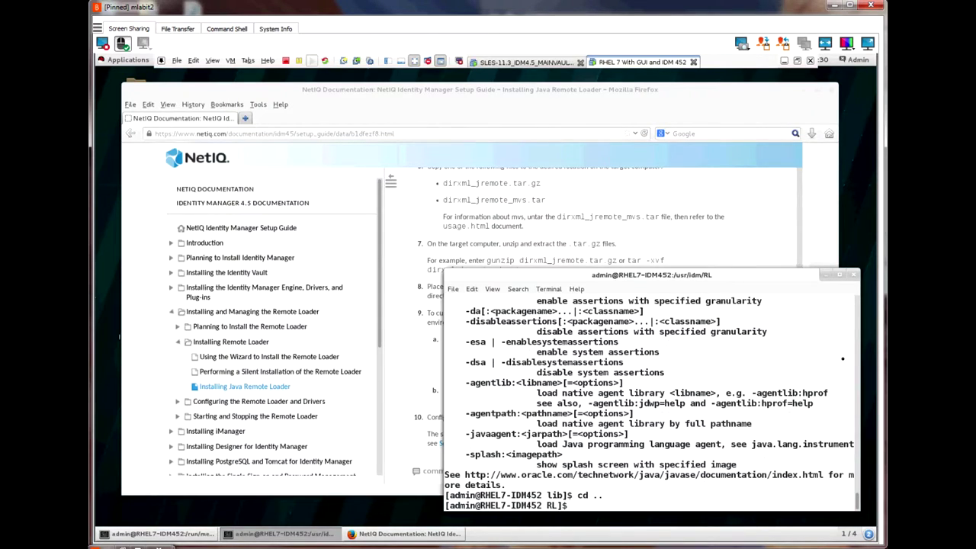
text(ls)
key(Return)
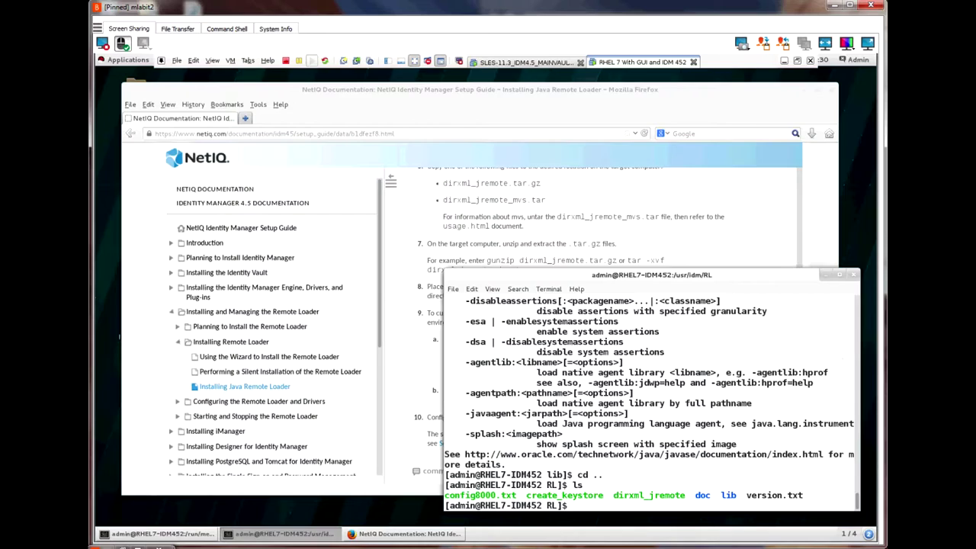
text(vi ./dir)
Step: Open the dirxml_jremote script in vi and move down to the java launch line
key(Tab)
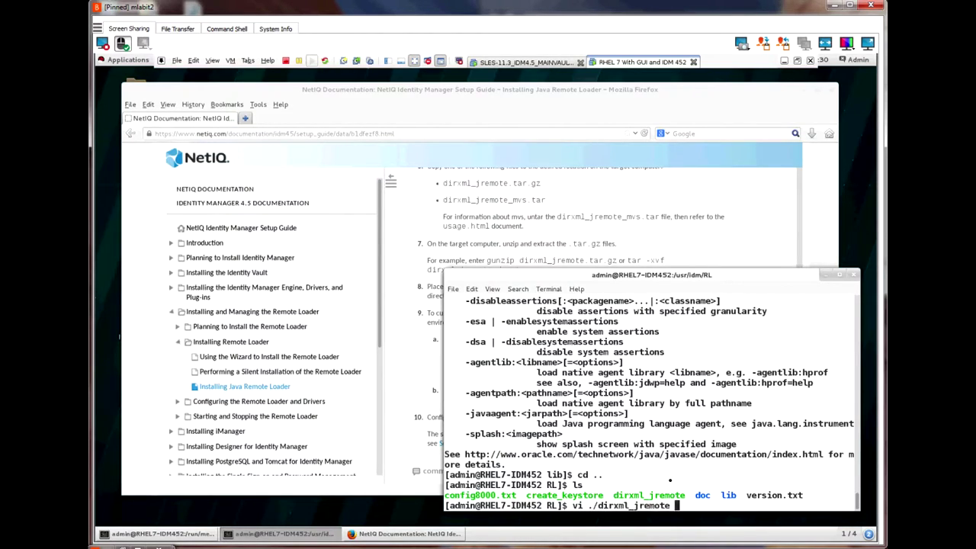
key(Return)
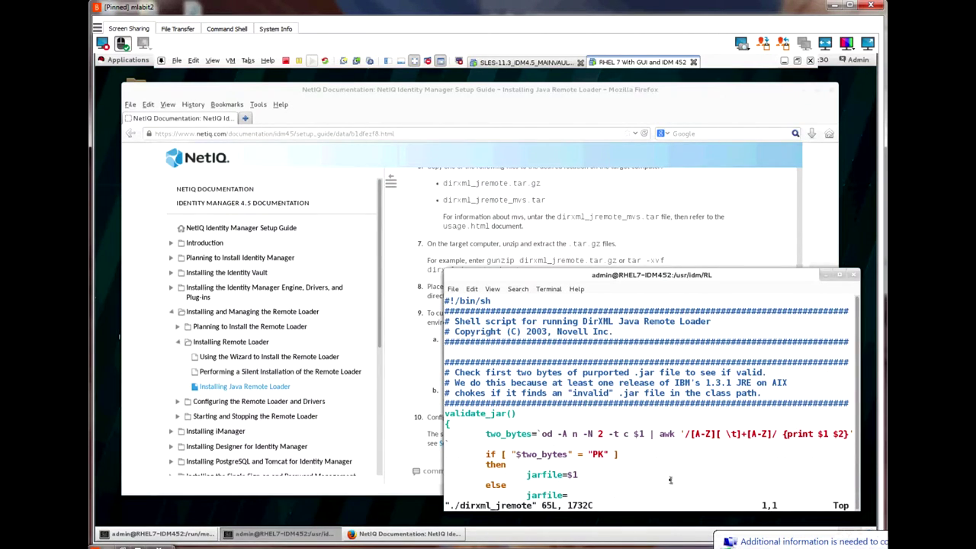
key(Down)
key(Down)
key(Down)
key(Down)
key(Down)
key(Down)
key(Down)
key(Down)
key(Down)
key(Down)
key(Down)
key(Down)
key(Down)
key(Down)
key(Down)
key(Down)
key(Down)
key(Down)
key(Down)
key(Down)
key(Down)
key(Down)
key(Down)
key(Down)
key(Down)
key(Down)
key(Down)
key(Down)
key(Down)
key(Down)
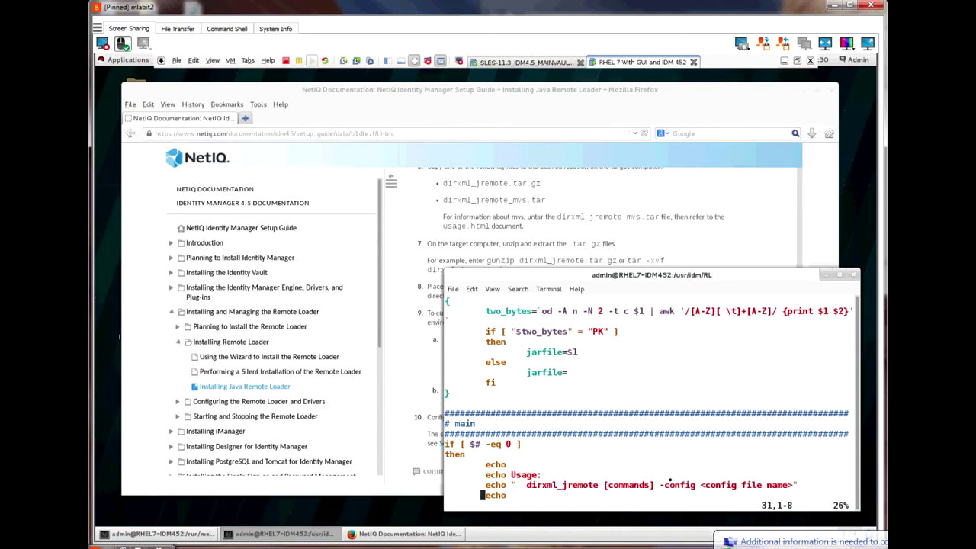
key(Down)
key(Down)
key(Down)
key(Down)
key(Down)
key(Down)
key(Down)
key(Down)
key(Down)
key(Down)
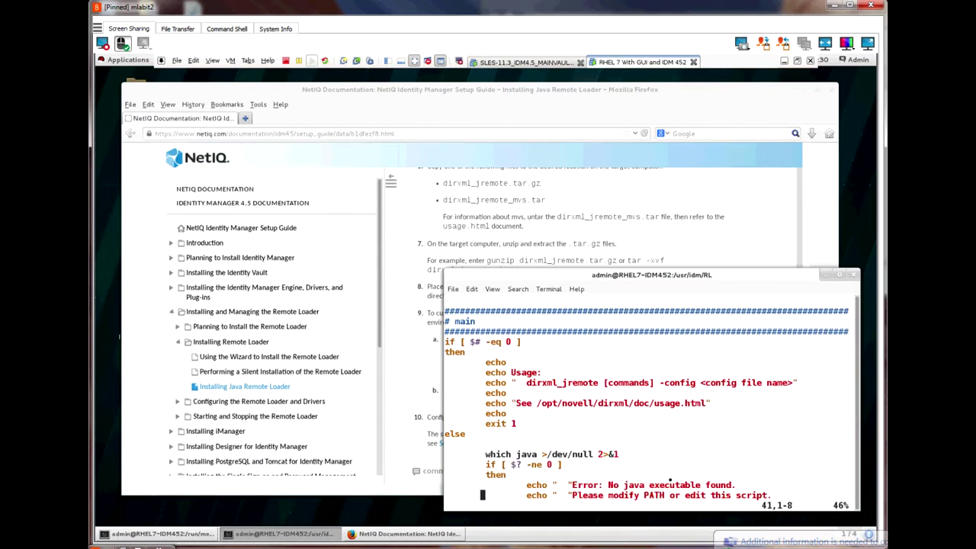
key(Down)
key(Down)
key(Down)
key(Down)
key(Down)
key(Down)
key(Down)
key(Down)
key(Down)
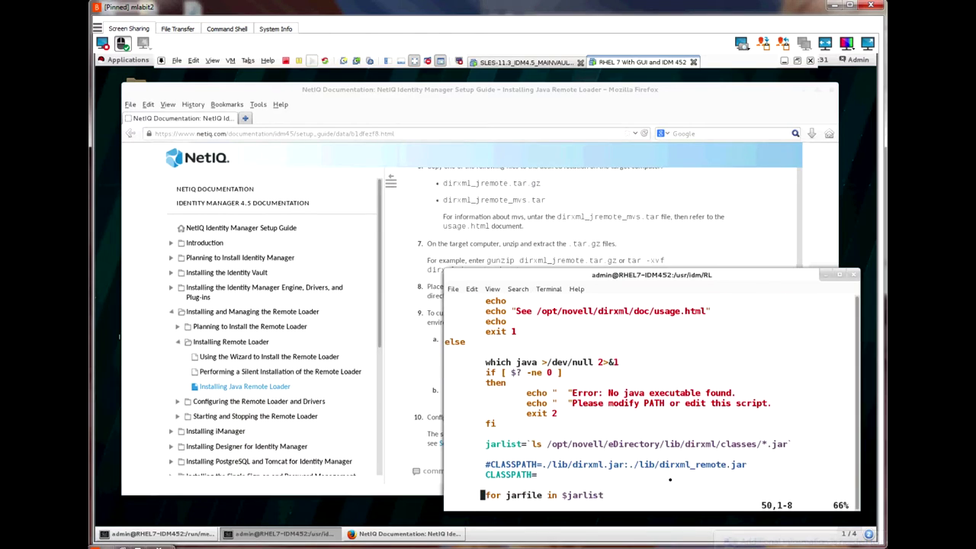
key(Down)
key(Down)
key(Down)
key(Down)
key(Down)
key(Down)
key(Down)
key(Down)
key(Down)
key(Down)
key(Down)
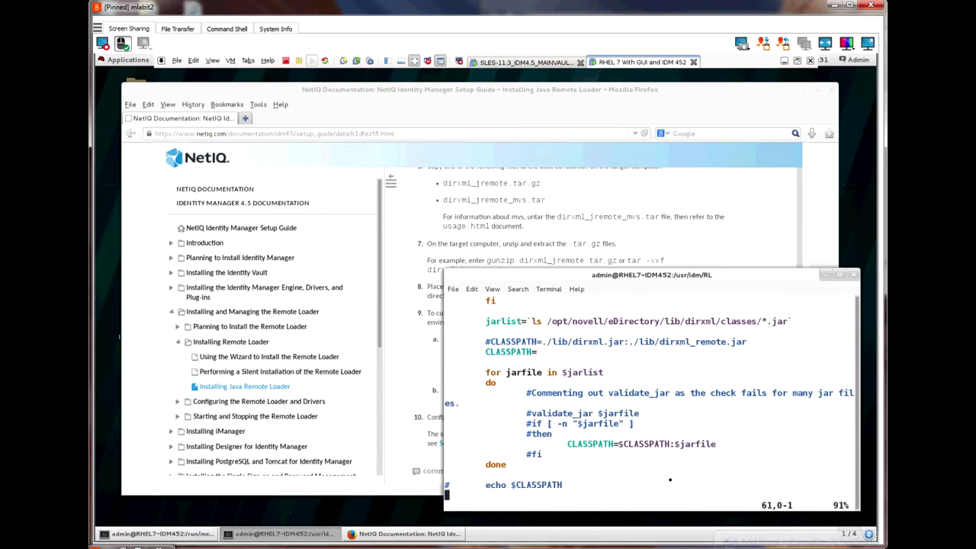
key(Down)
key(Down)
Step: Delete the stray 'whater' text before 'java -classpath' on the launch line
key(a)
key(Right)
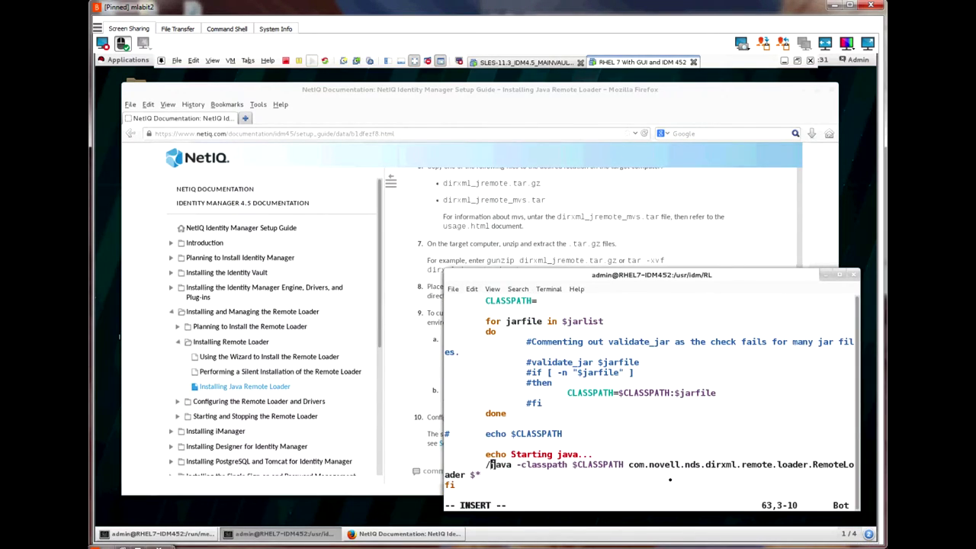
text(whater)
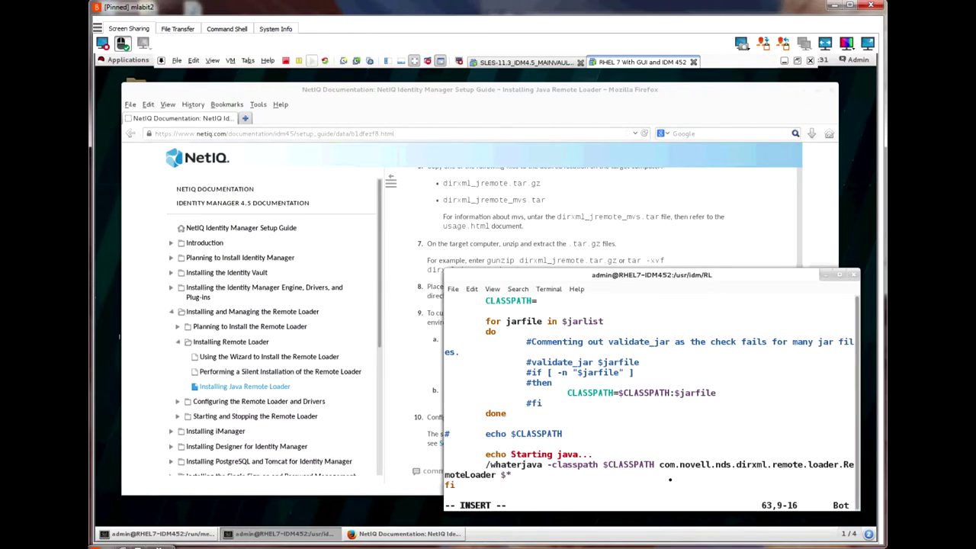
key(BackSpace)
key(BackSpace)
key(BackSpace)
key(BackSpace)
key(BackSpace)
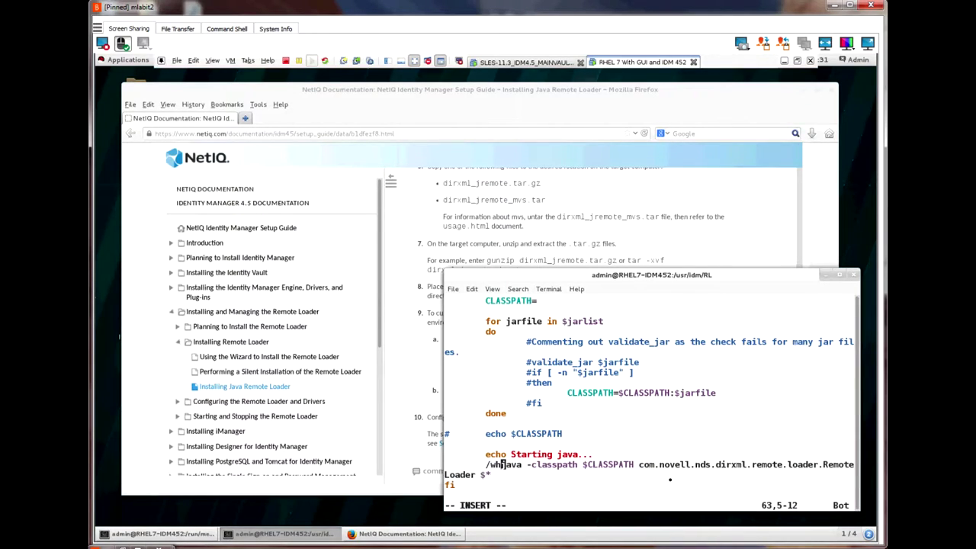
key(BackSpace)
key(BackSpace)
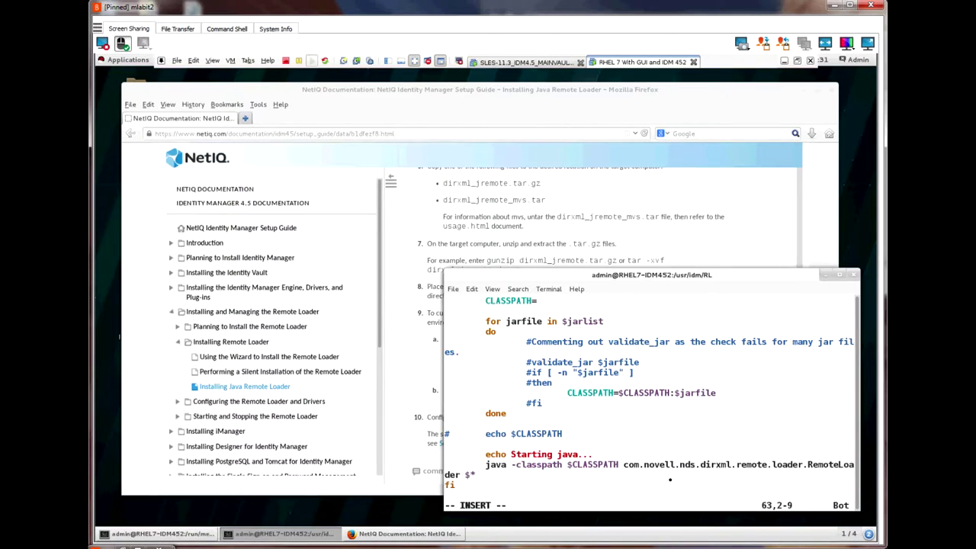
key(Up)
key(Up)
key(Up)
key(Up)
key(Up)
key(Up)
key(Up)
key(Up)
key(Up)
key(Up)
key(Up)
key(Up)
key(Up)
key(Up)
key(Up)
key(Up)
key(Up)
key(Up)
key(Up)
key(Up)
key(Up)
key(Up)
key(Up)
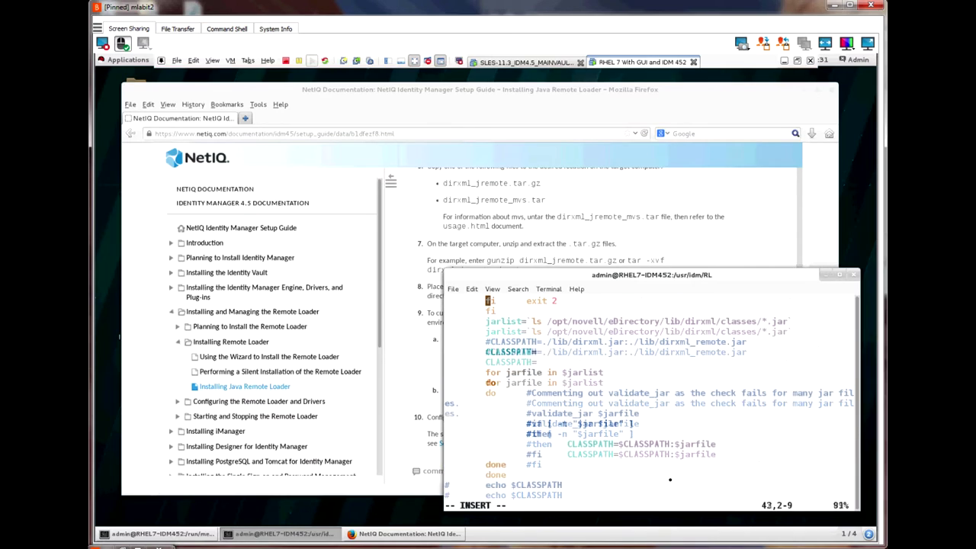
key(Down)
key(Down)
key(Down)
key(Down)
key(Down)
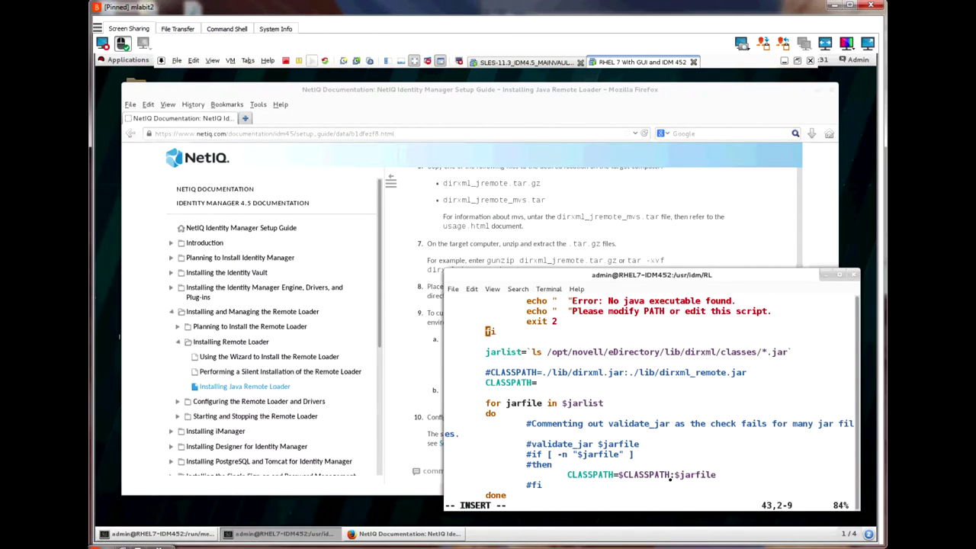
Step: Change the jarlist path so it reads ls /usr/idm/RL/*.jar
key(Right)
key(Right)
key(Right)
key(Right)
key(Right)
key(Right)
key(Right)
key(Right)
key(Right)
key(Right)
key(Right)
key(Right)
key(Right)
key(Right)
key(Right)
key(Right)
key(Right)
key(Right)
key(Left)
key(Left)
key(Left)
key(Left)
key(Left)
key(Left)
key(Right)
text(usr/)
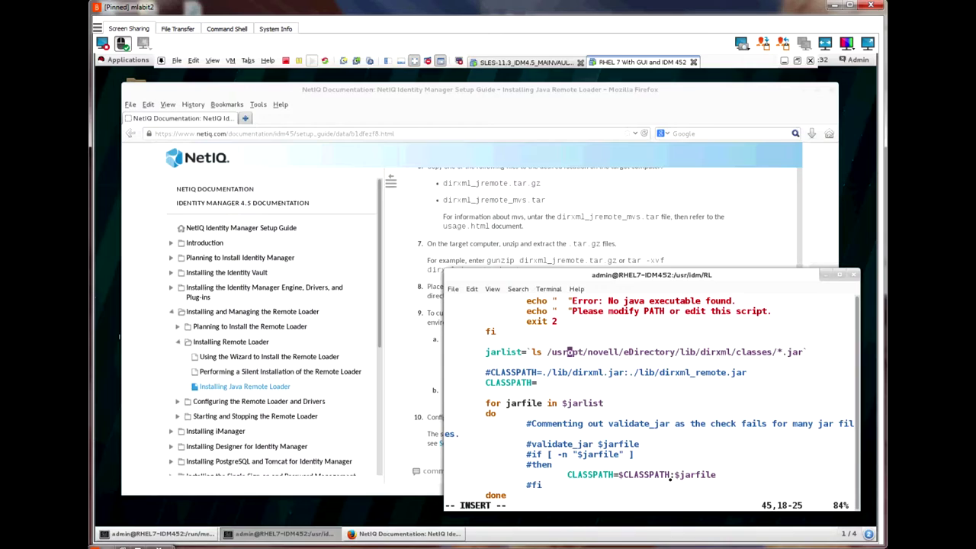
text(idm/)
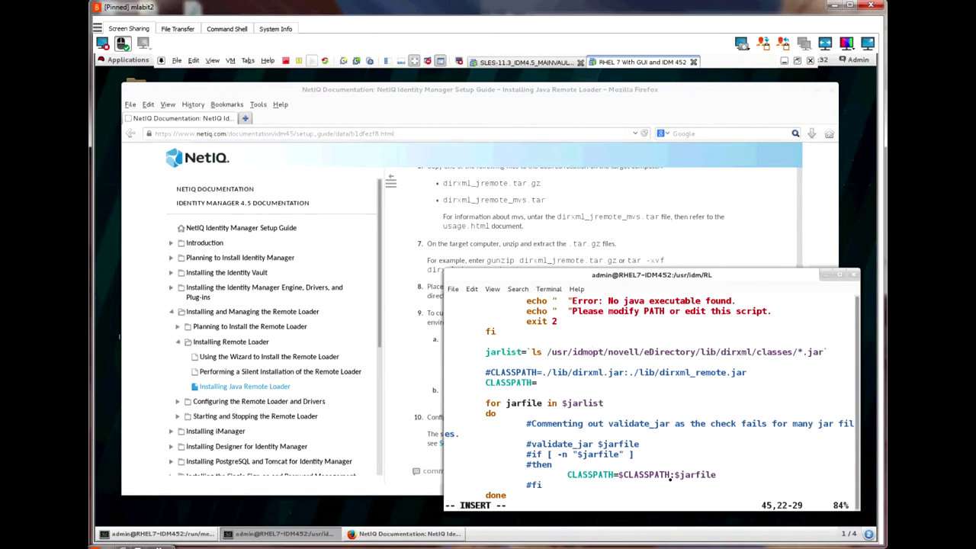
text(RL)
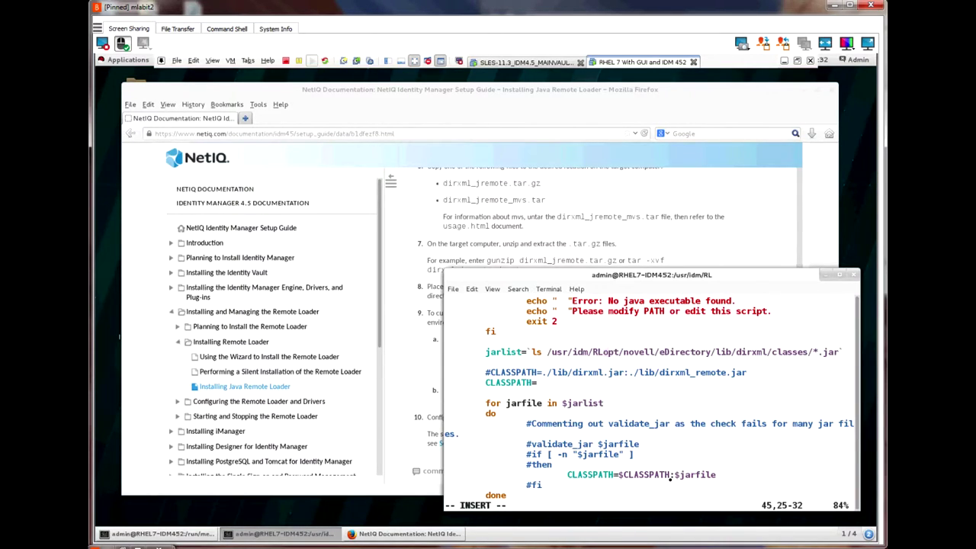
text(/)
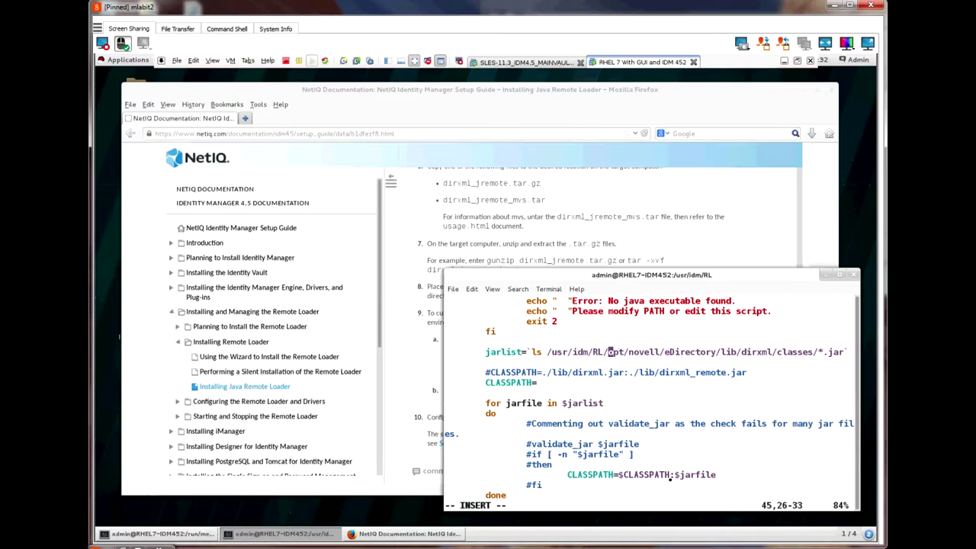
key(Delete)
key(Delete)
key(Delete)
key(Delete)
key(Delete)
key(Delete)
key(Delete)
key(Delete)
key(Delete)
key(Delete)
key(Delete)
key(Delete)
key(Delete)
key(Delete)
key(Delete)
key(Delete)
key(Delete)
key(Delete)
key(Delete)
key(Delete)
key(Delete)
key(Delete)
key(Delete)
key(Delete)
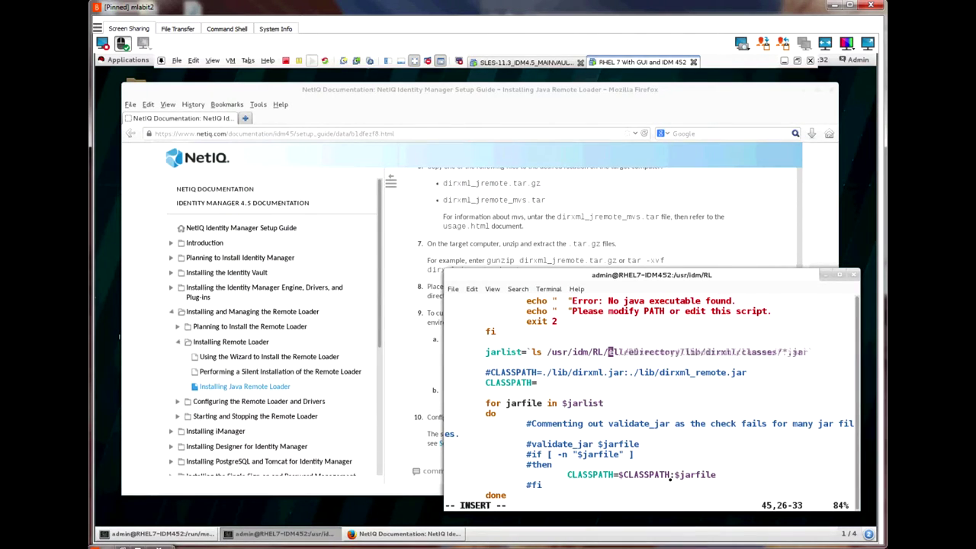
key(Delete)
key(Delete)
key(Delete)
key(Delete)
key(Delete)
key(Delete)
key(Delete)
key(Delete)
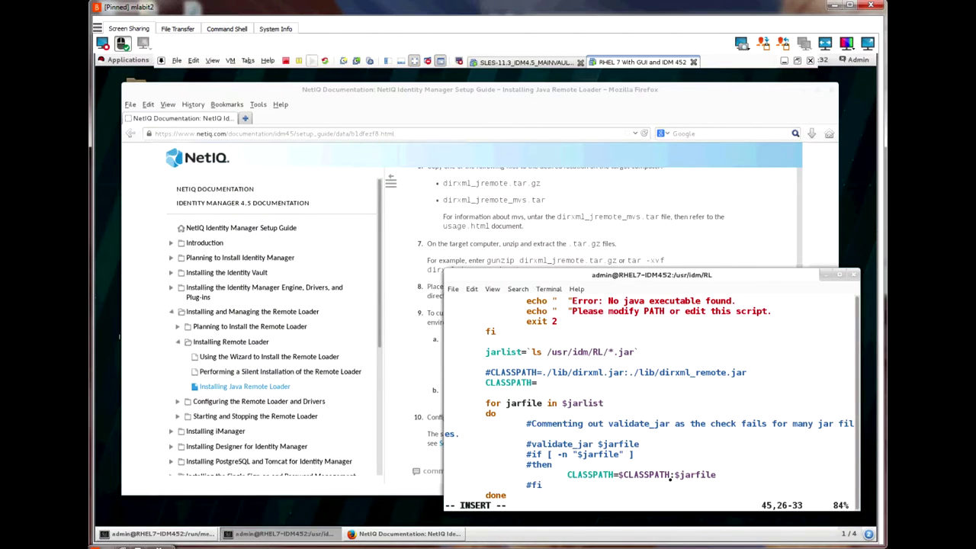
text(:)
key(BackSpace)
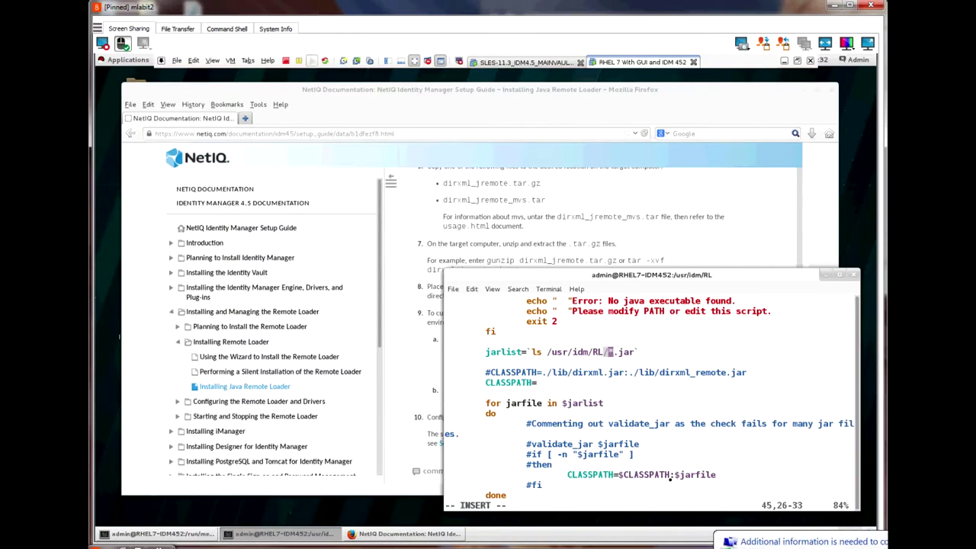
Step: Save the script with :wq and return to the shell prompt
key(Escape)
text(:)
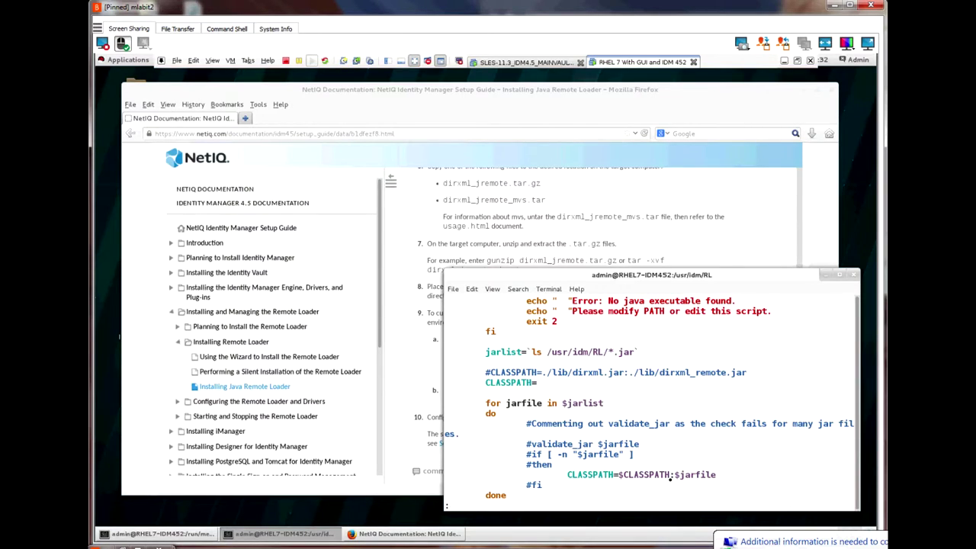
text(wq)
key(Return)
Step: Print config8000.txt with cat to show its commandport 8000, port 8090 and trace settings
scroll(436, 398, down, 1)
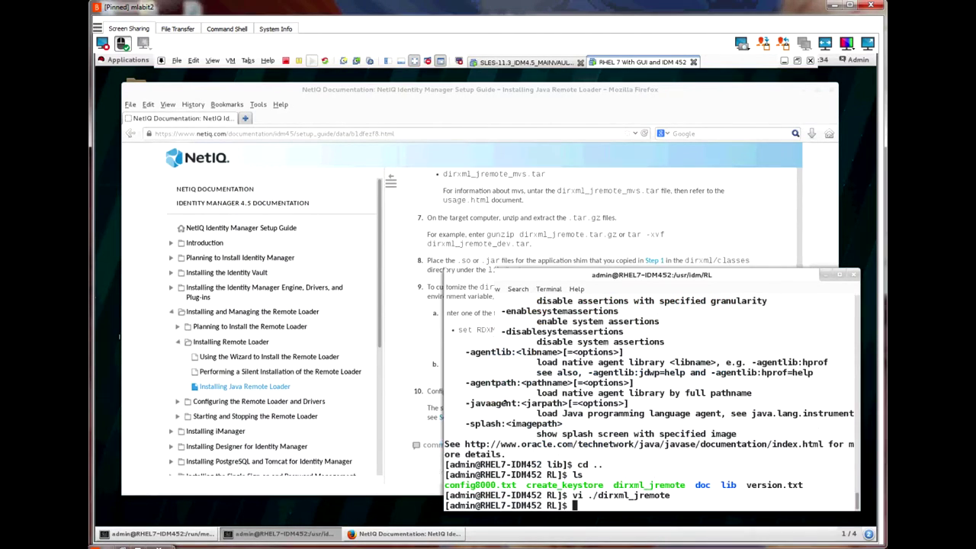
click(436, 398)
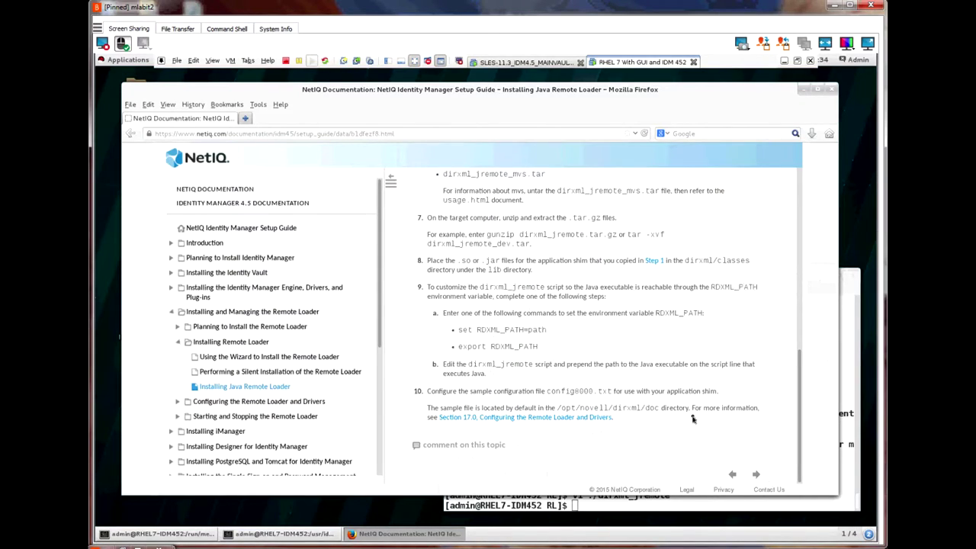
click(695, 504)
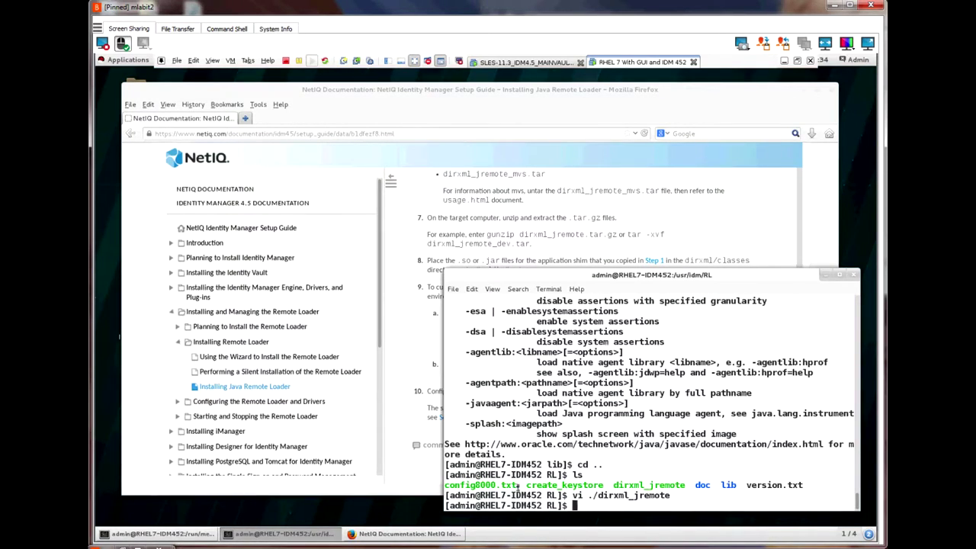
text(cat config)
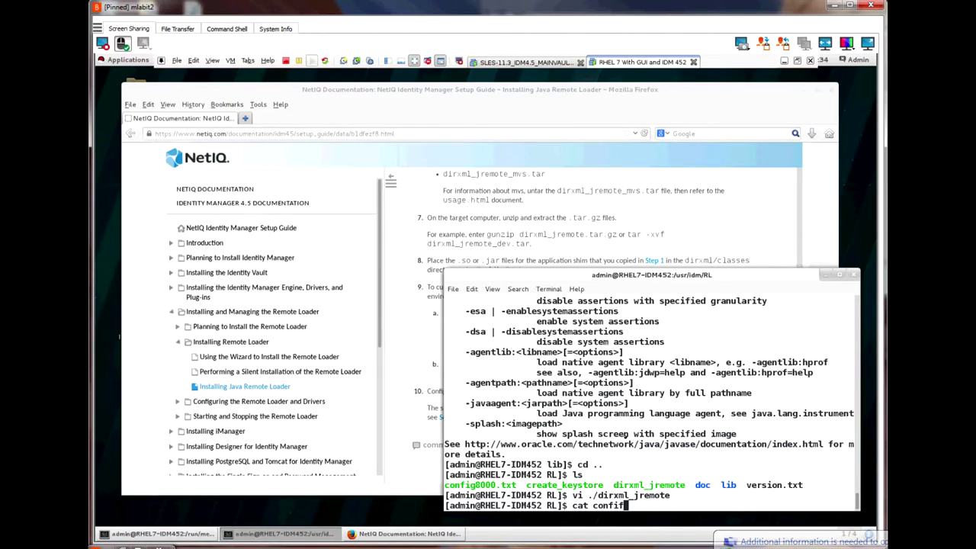
key(Tab)
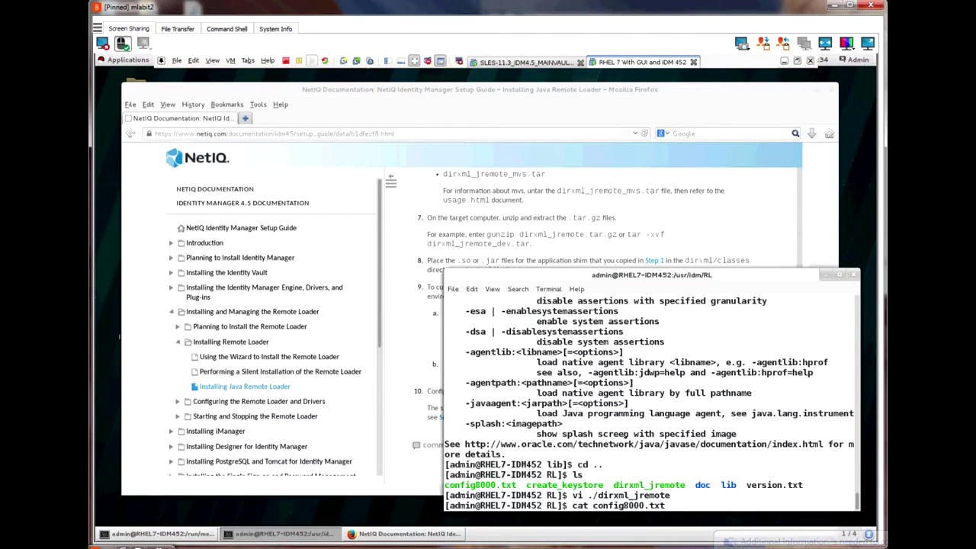
key(Return)
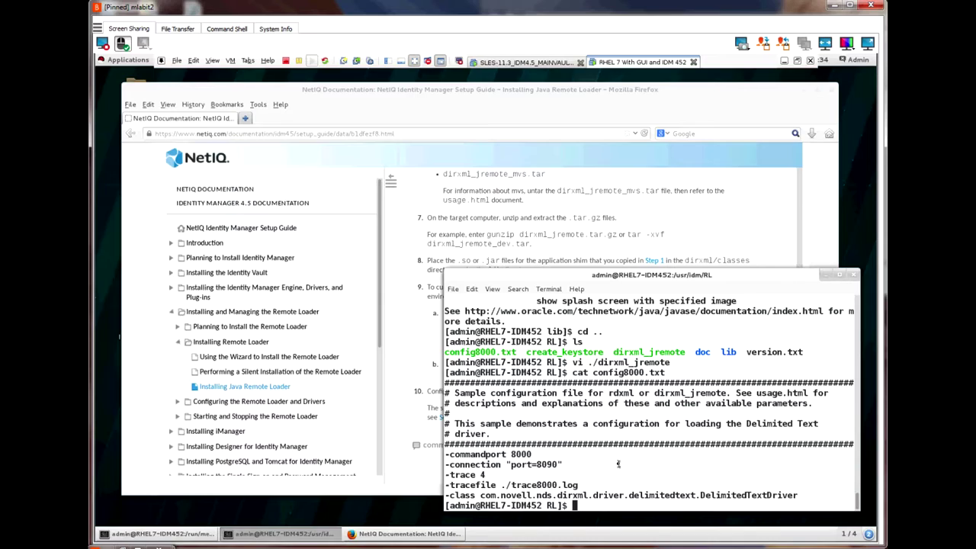
Step: Copy config8000.txt to ./myconfig.txt, list the folder to confirm it, and enter vi myconfig.txt
text(cp config8000.txt )
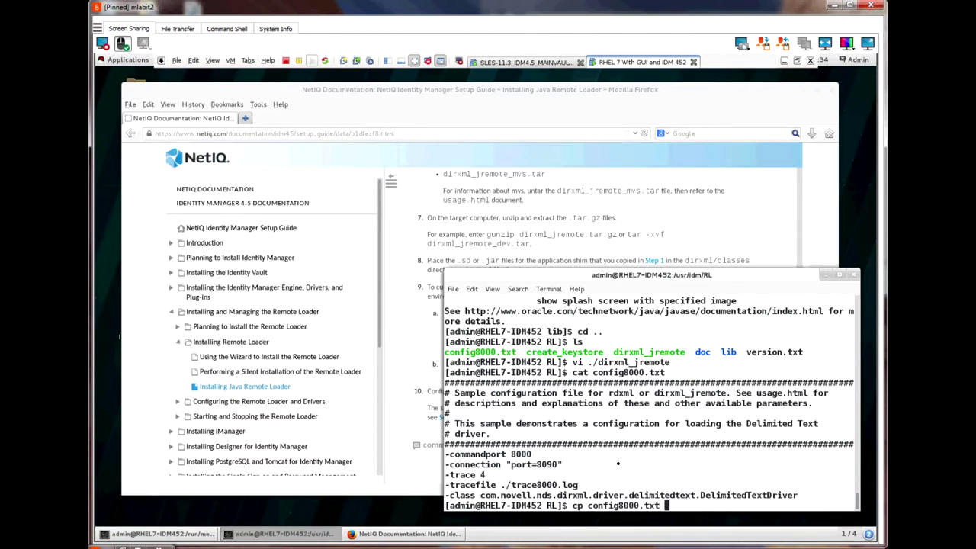
text(./myconfig.txt)
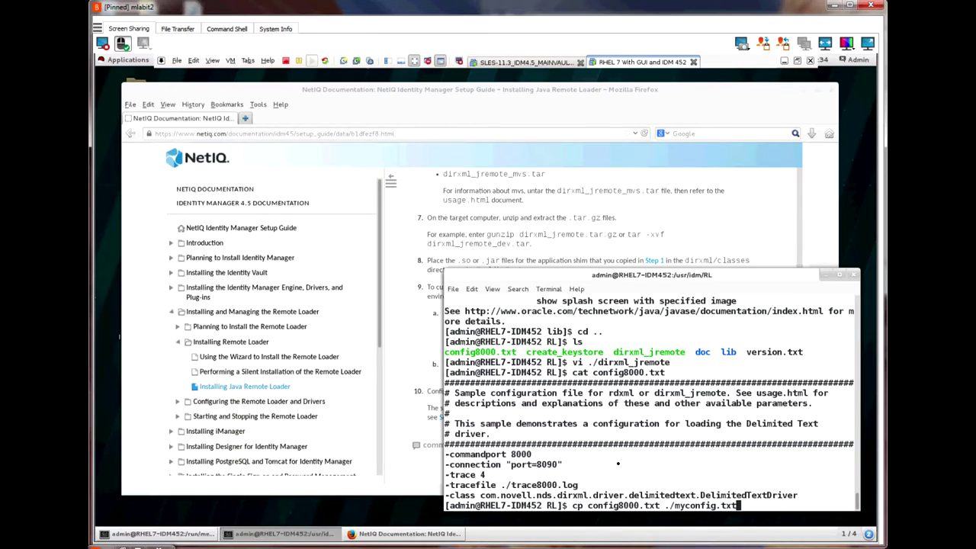
key(Return)
text(ls)
key(Return)
text(vi)
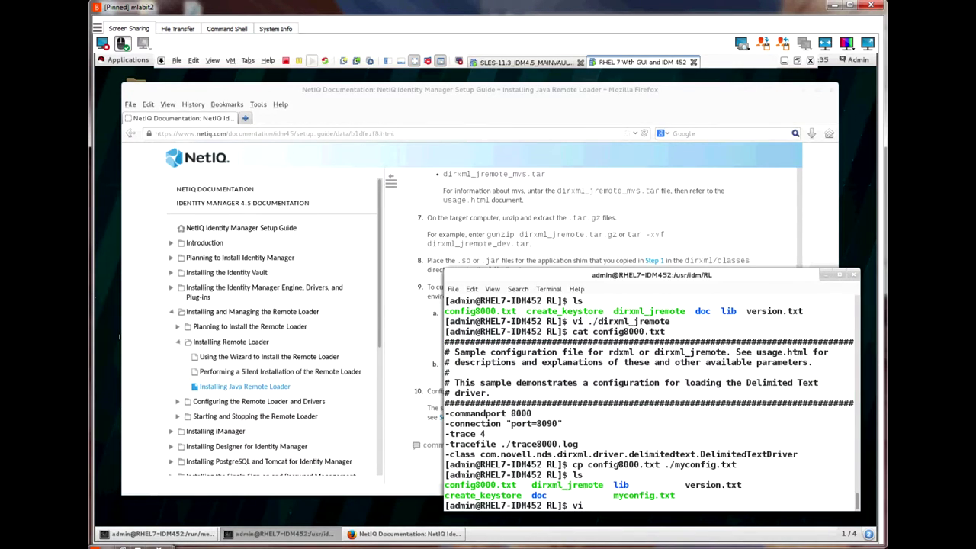
text( myconfig.txt)
Step: Open myconfig.txt in vi, go to the -commandport line and enter insert mode
key(Return)
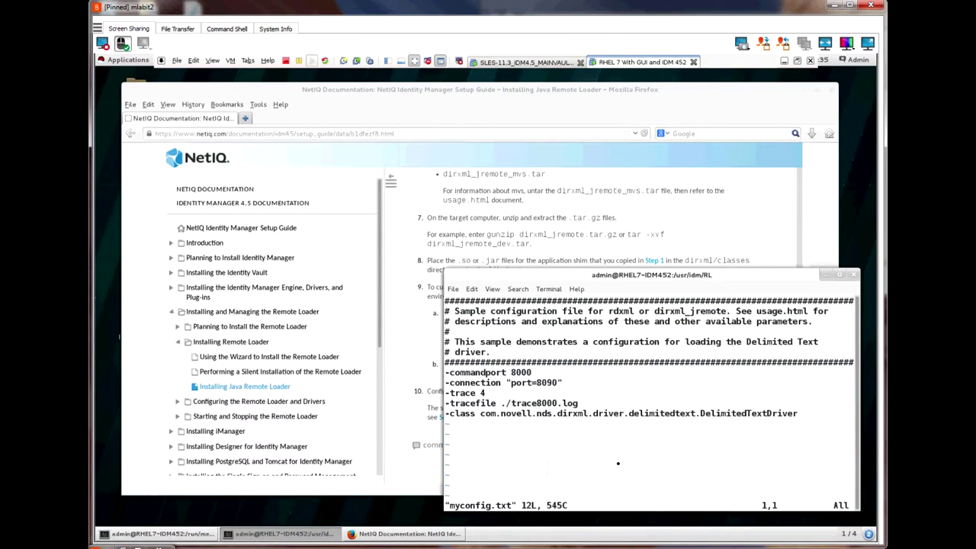
key(Down)
key(Down)
key(Down)
key(Down)
key(Down)
key(Down)
key(Down)
key(Down)
key(Up)
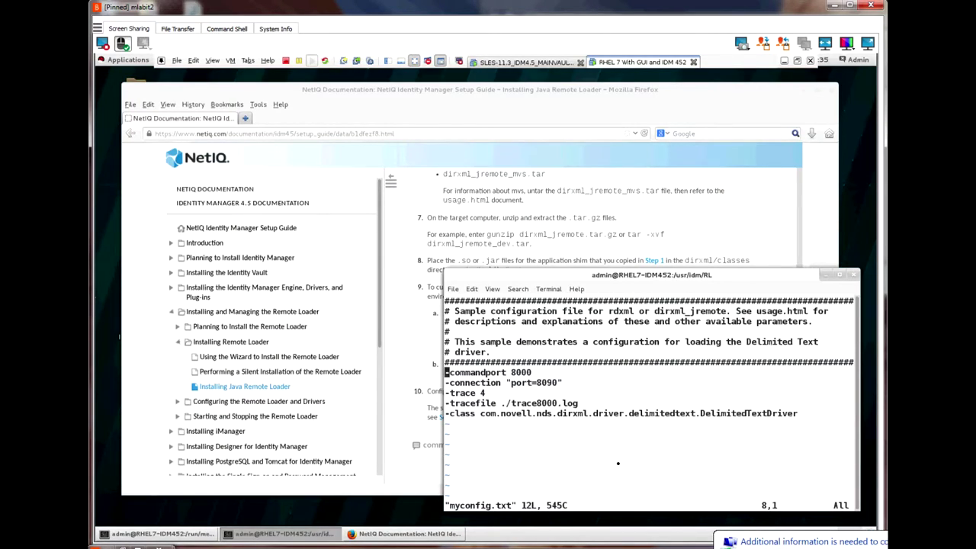
key(i)
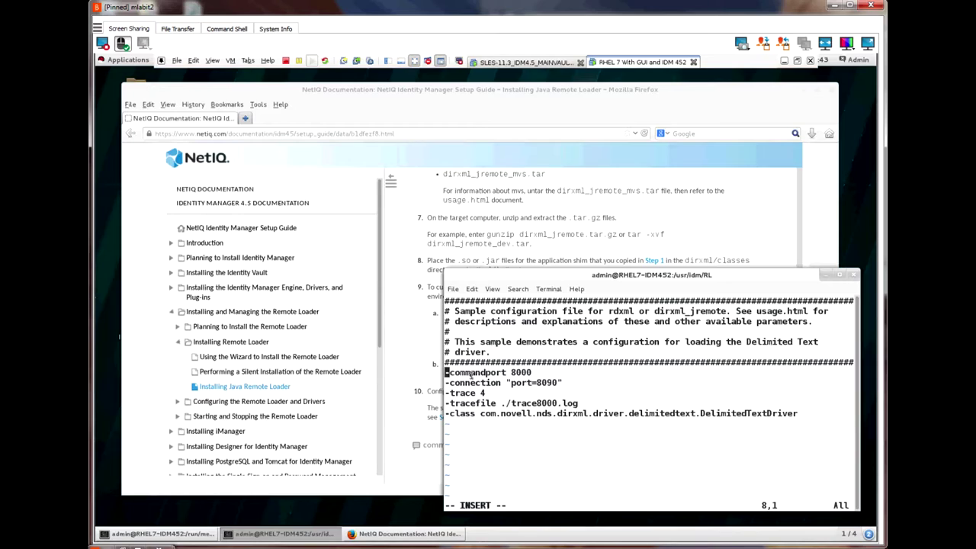
key(Down)
Step: Extend -connection with address=10.1.2.40 fromaddress=10.1.2.20 and change -trace from 4 to 5
key(Right)
key(Right)
key(Right)
key(Right)
key(Right)
key(Right)
key(Right)
key(Right)
key(Right)
key(Right)
key(Right)
key(Right)
key(Right)
key(Right)
key(Right)
key(Right)
key(Right)
key(Right)
key(Right)
key(Right)
key(Right)
key(Right)
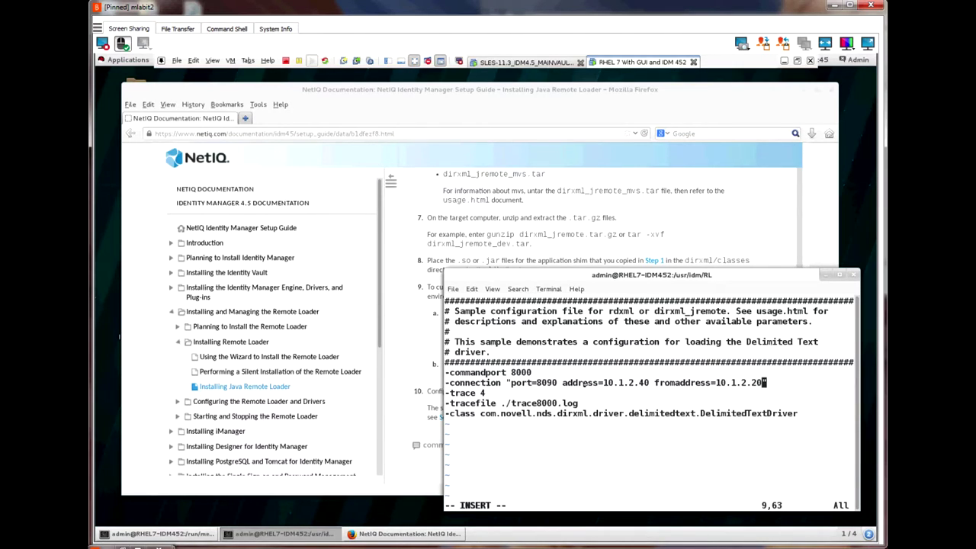
key(Down)
key(BackSpace)
text(5)
Step: Replace the ./trace8000.log trace file path with /tmp/DTRL.log
click(503, 402)
key(Delete)
text(/tmp)
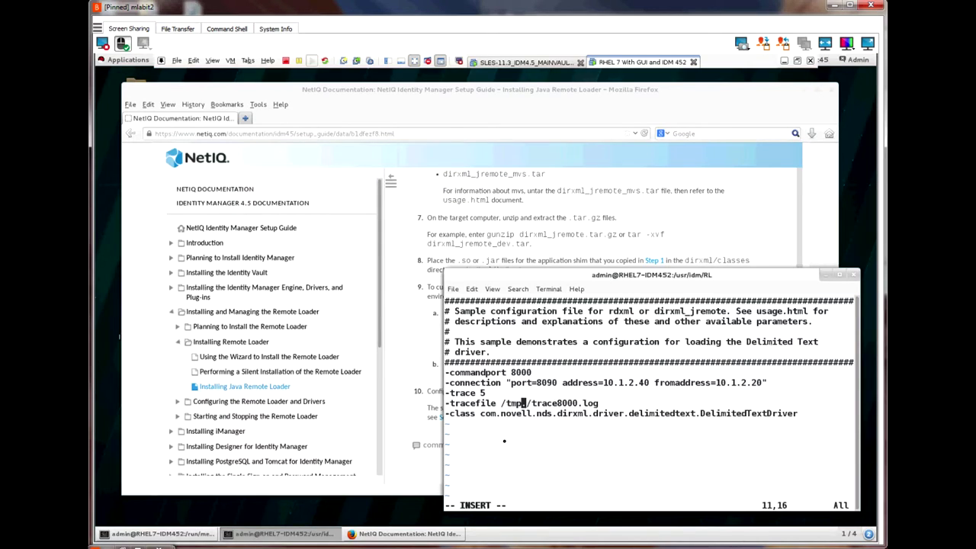
text(/DTRL.log)
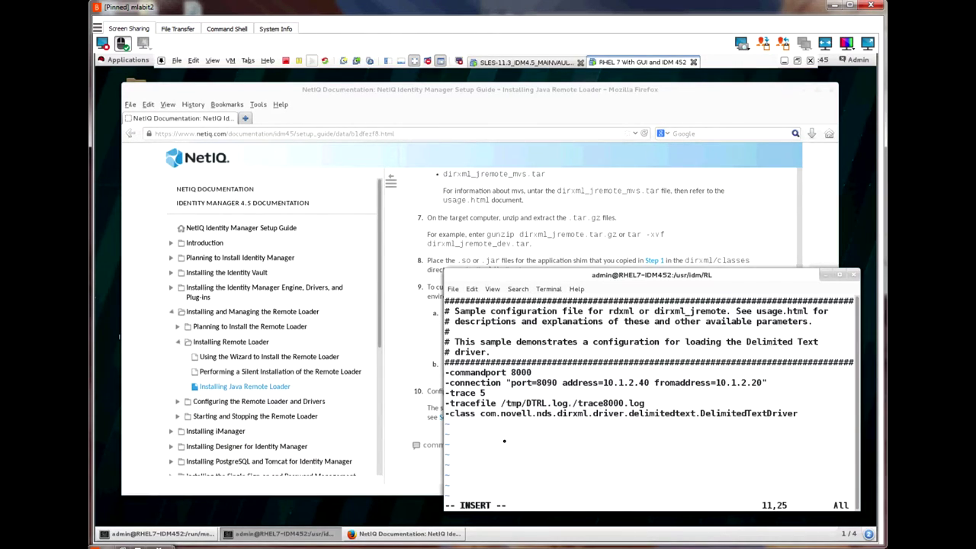
key(Delete)
key(Delete)
key(Delete)
key(Delete)
key(Delete)
key(Delete)
key(Delete)
key(Delete)
key(Delete)
key(Delete)
key(Delete)
key(Delete)
key(Delete)
key(Delete)
key(Delete)
key(Down)
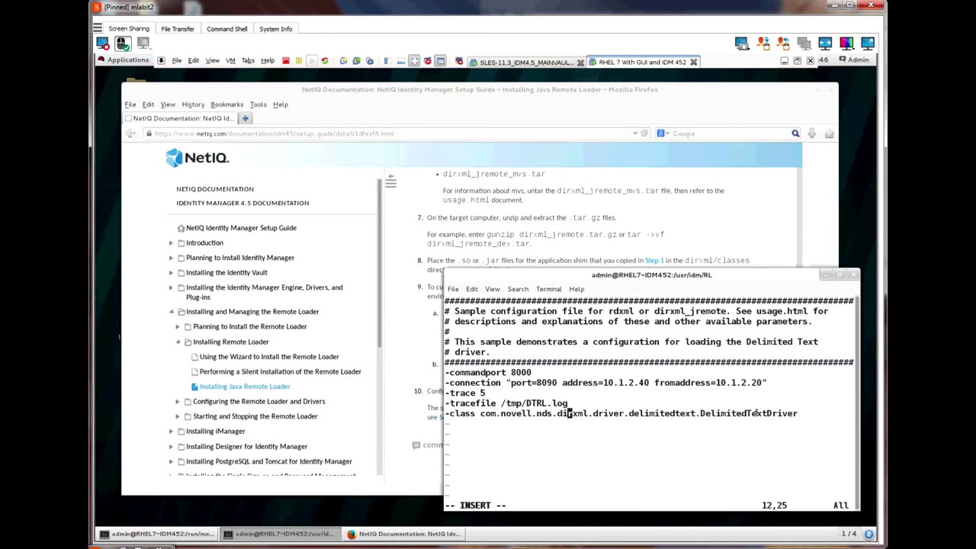
Step: Open the Remote Loader configuration parameters page under Configuring the Remote Loader and Drivers
scroll(275, 343, down, 3)
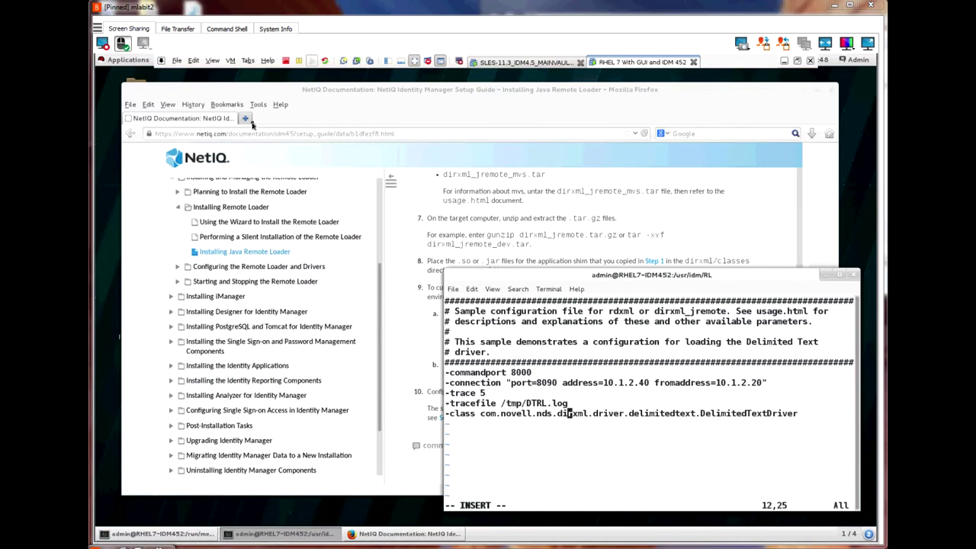
click(392, 109)
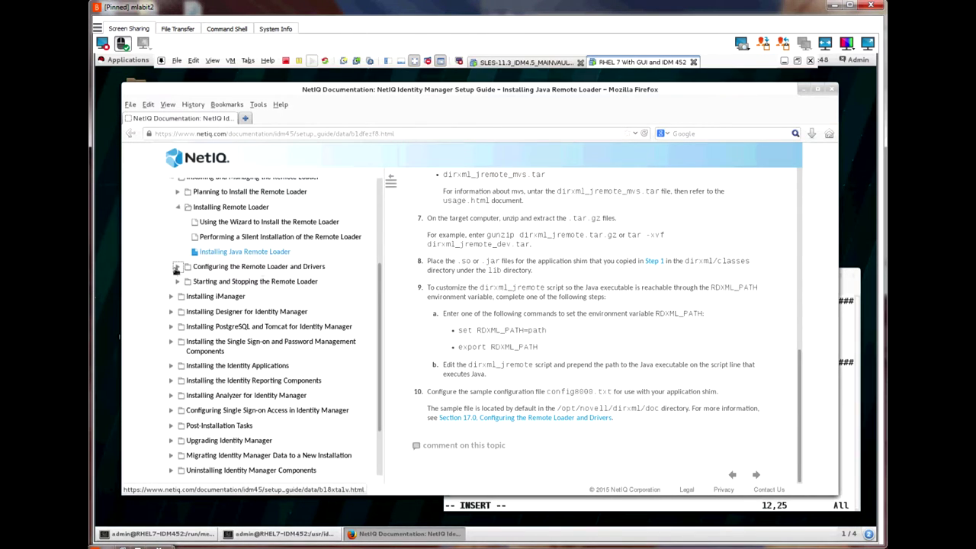
click(230, 267)
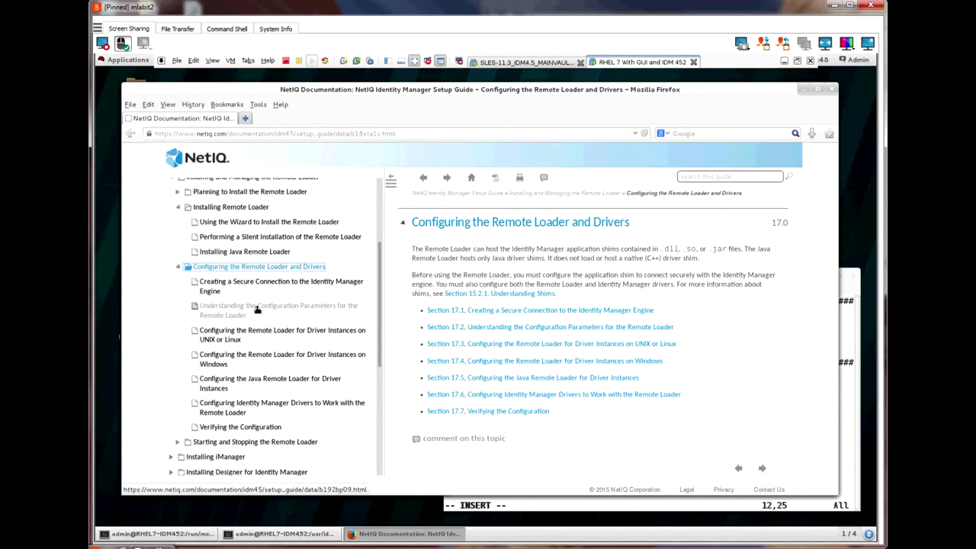
click(256, 309)
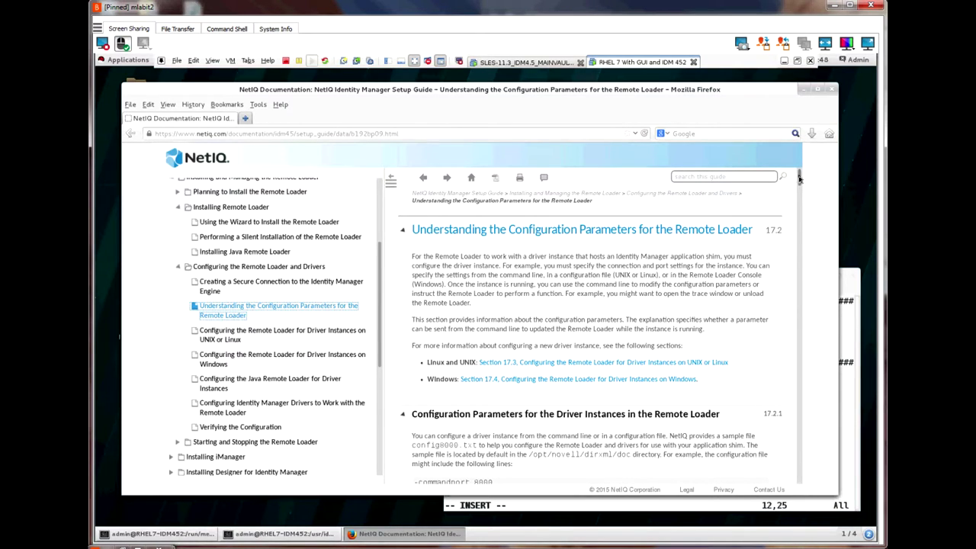
Step: Scroll through the configuration parameters, then return to the myconfig.txt vi session
drag(799, 178, 802, 494)
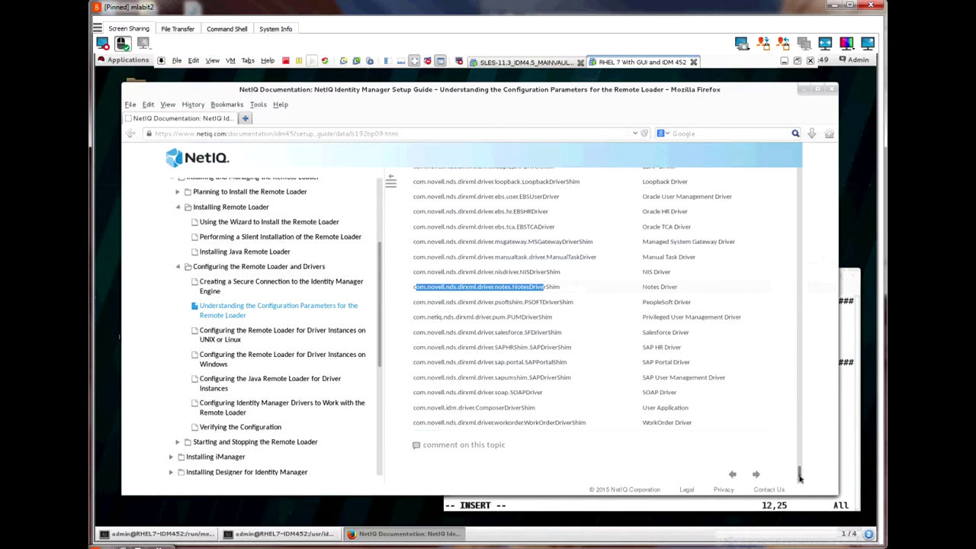
drag(799, 477, 791, 185)
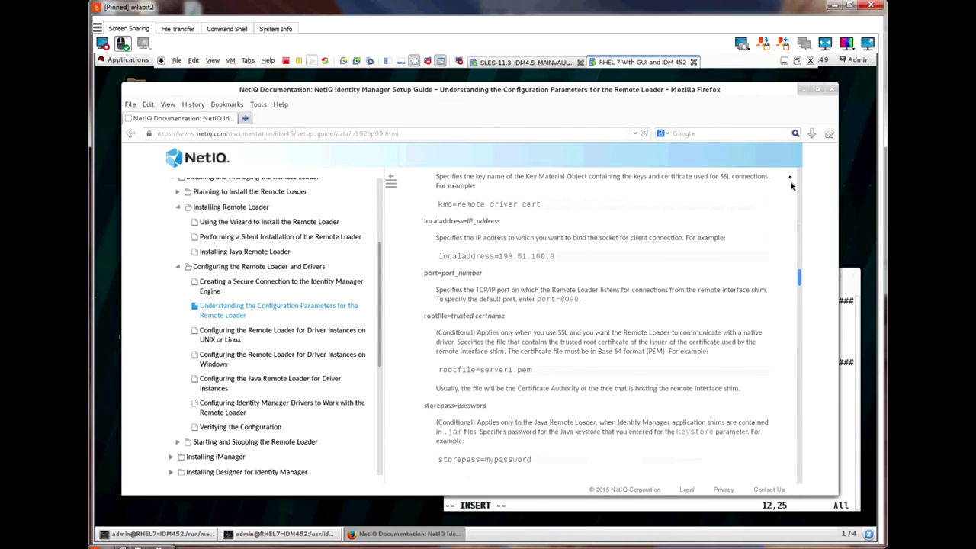
click(801, 458)
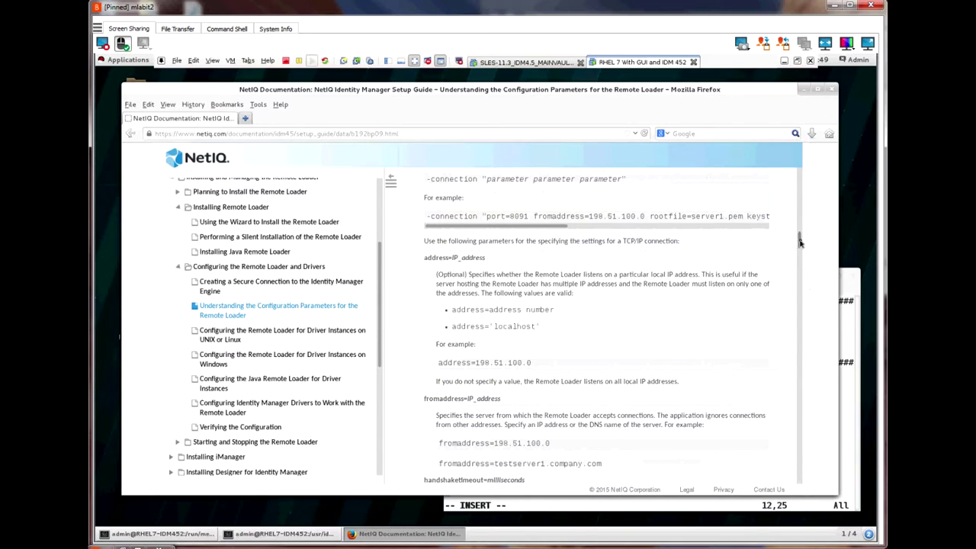
drag(800, 243, 799, 218)
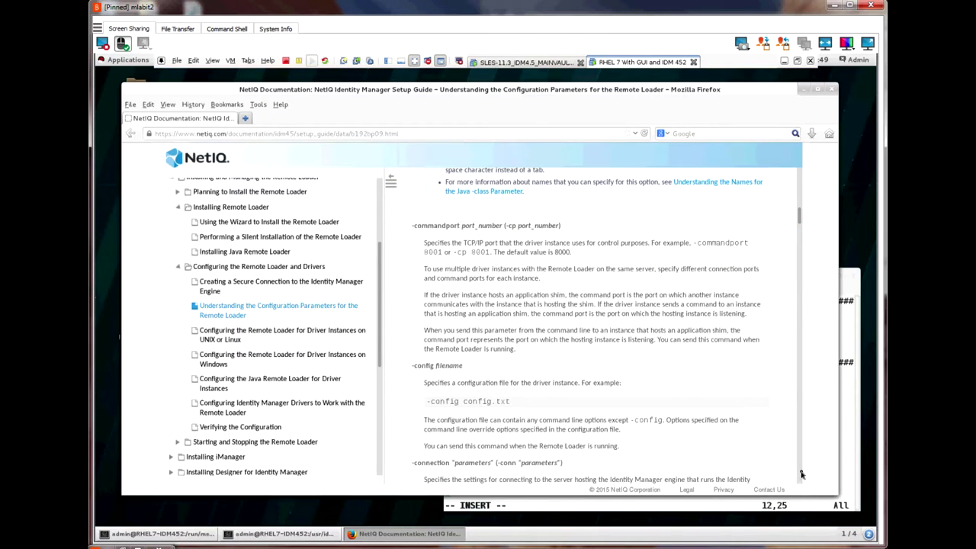
click(801, 474)
click(800, 503)
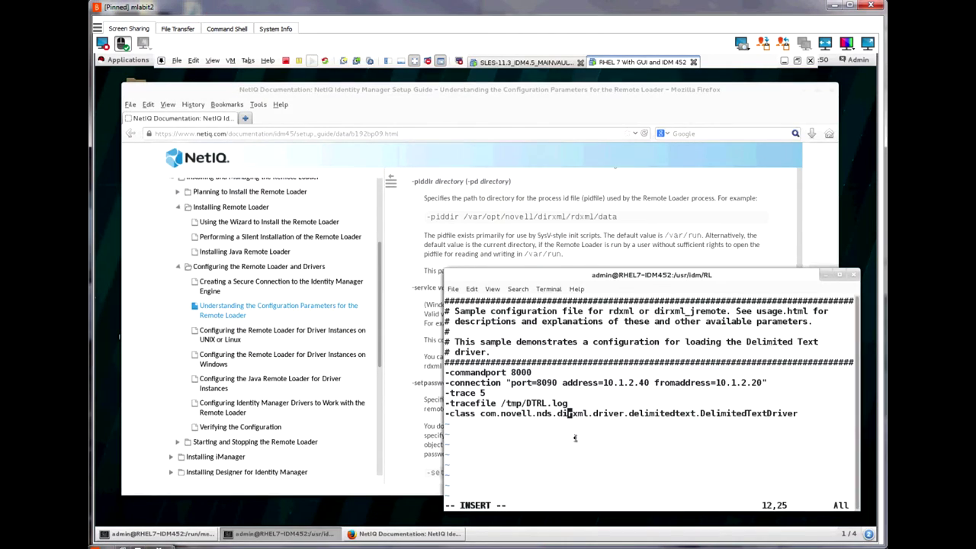
Step: Insert a -description "My DT Driver" line above -commandport
key(Up)
key(Up)
key(Up)
key(Up)
key(Home)
key(Return)
key(Up)
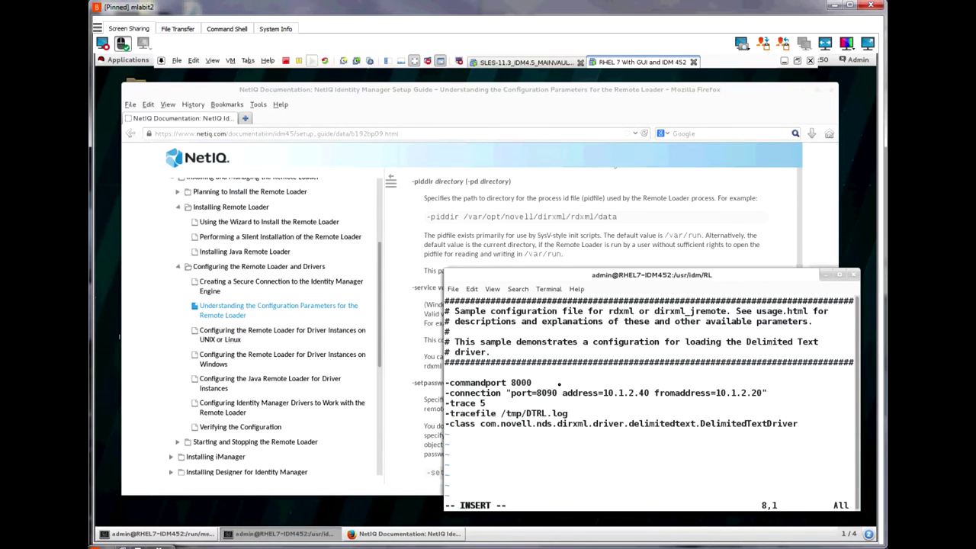
text(-d)
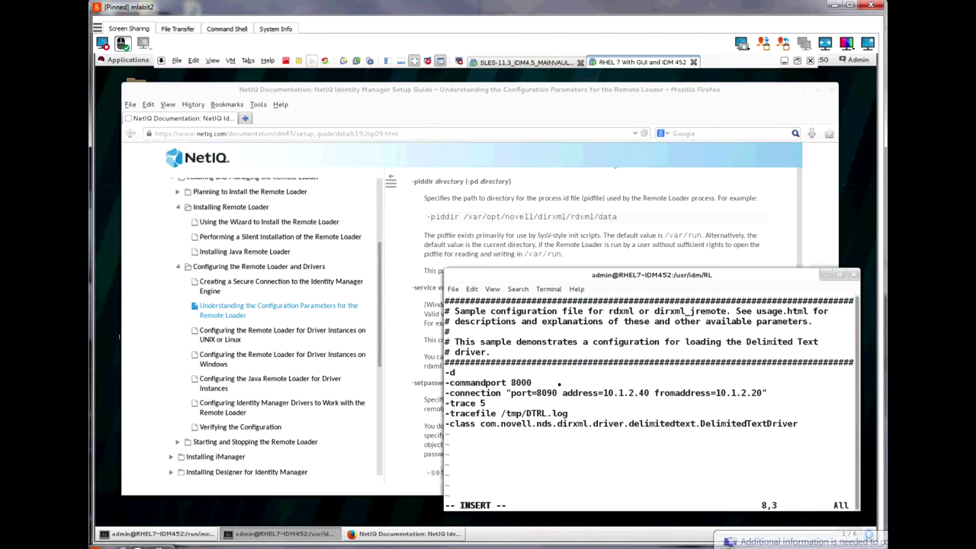
text(escription)
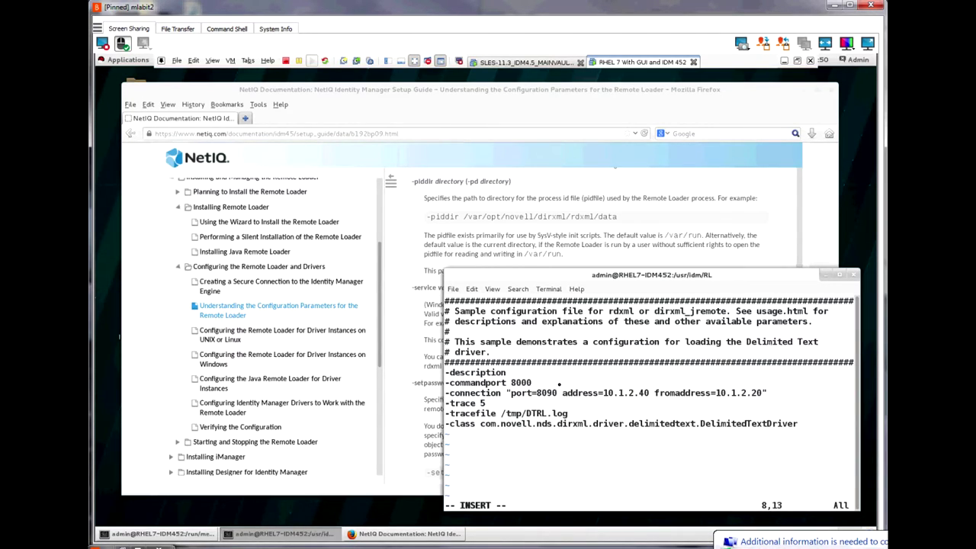
text( "My D)
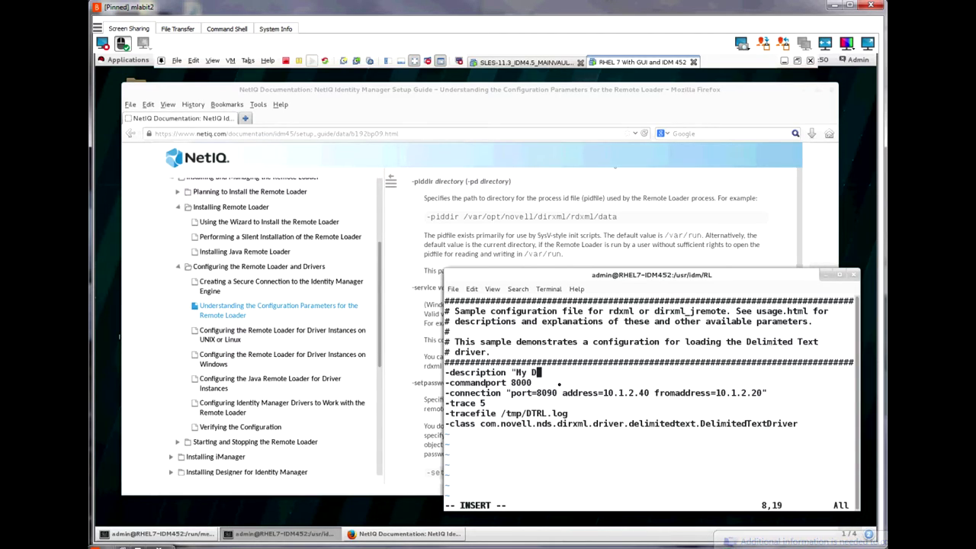
text(T Driver")
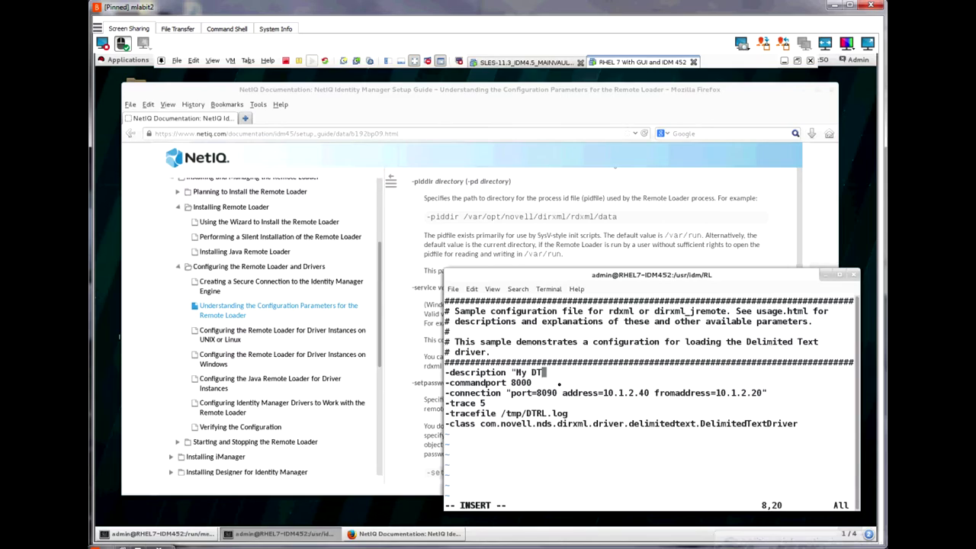
text(")
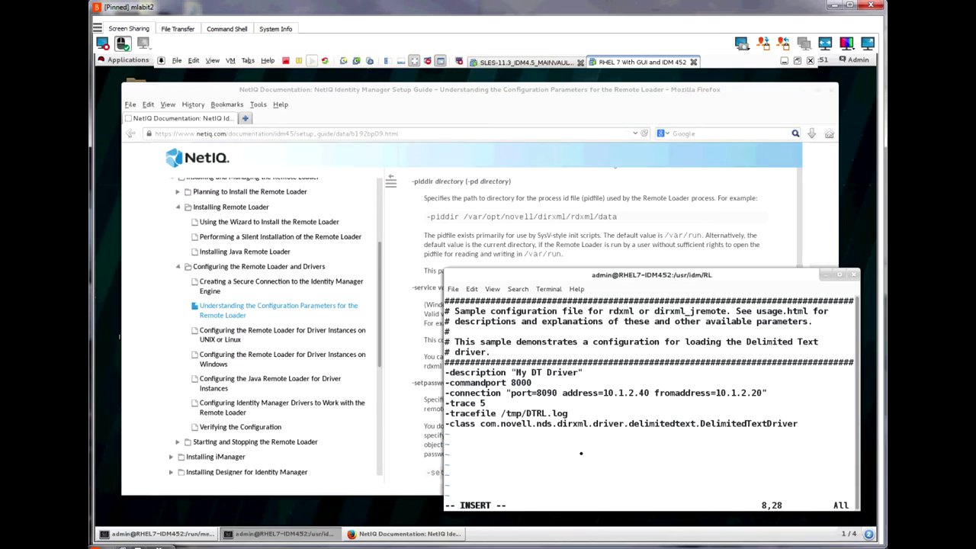
Step: Save myconfig.txt and quit vi with :wq
key(Escape)
text(:wq)
key(Return)
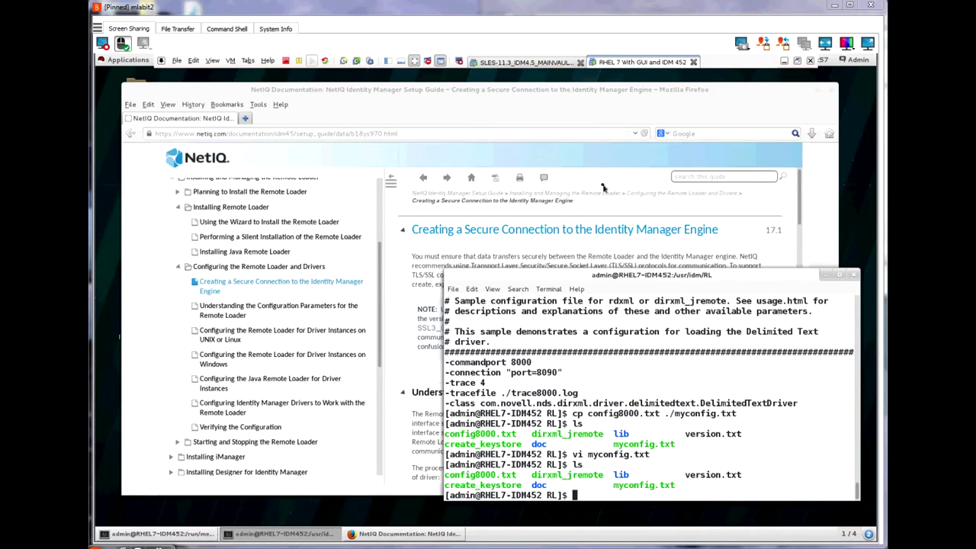
click(517, 65)
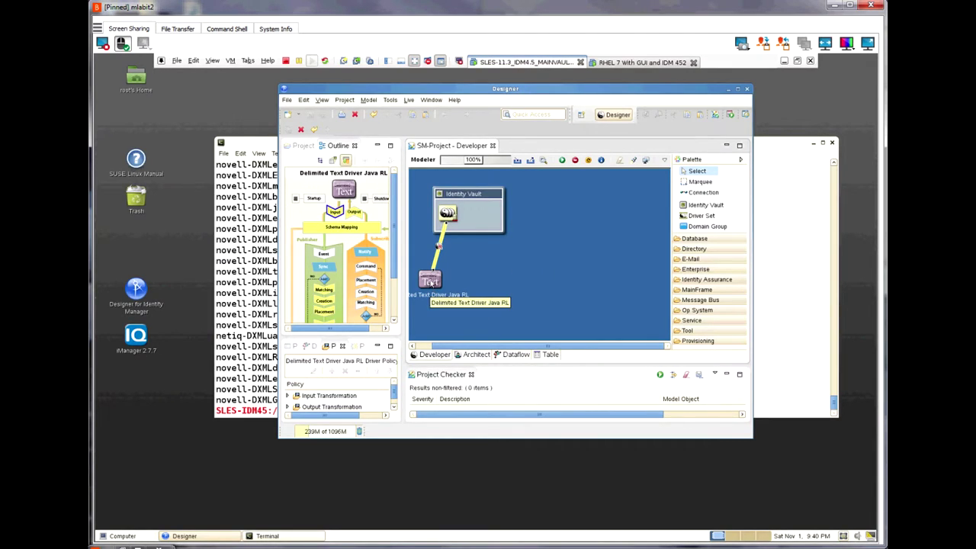
Step: Open the Delimited Text Driver Java RL properties at Driver Configuration and remove the driver object password
click(430, 284)
drag(460, 288, 460, 289)
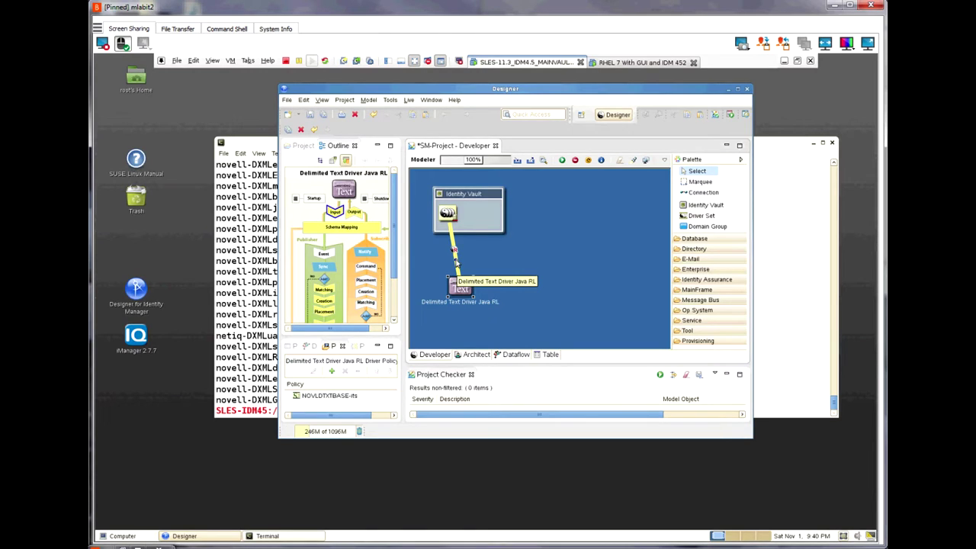
right_click(455, 261)
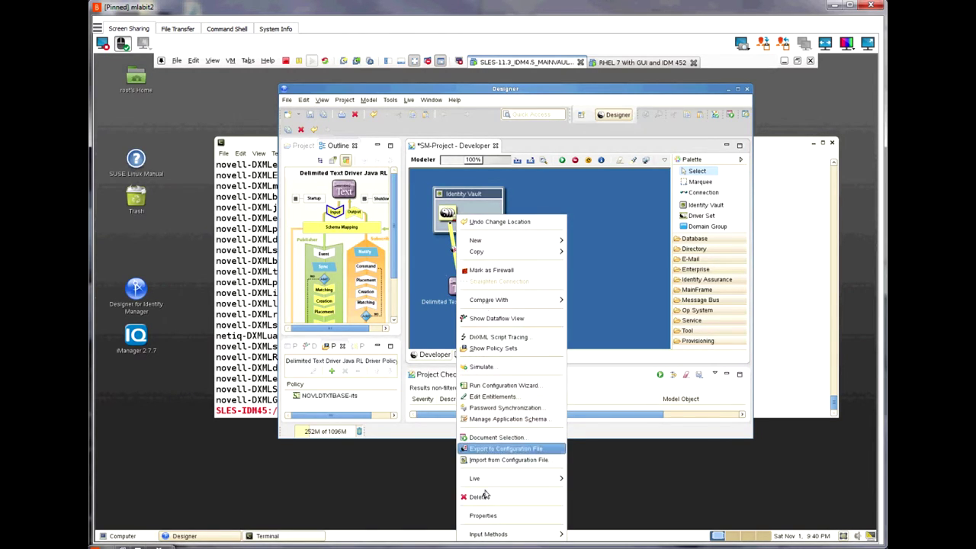
click(482, 518)
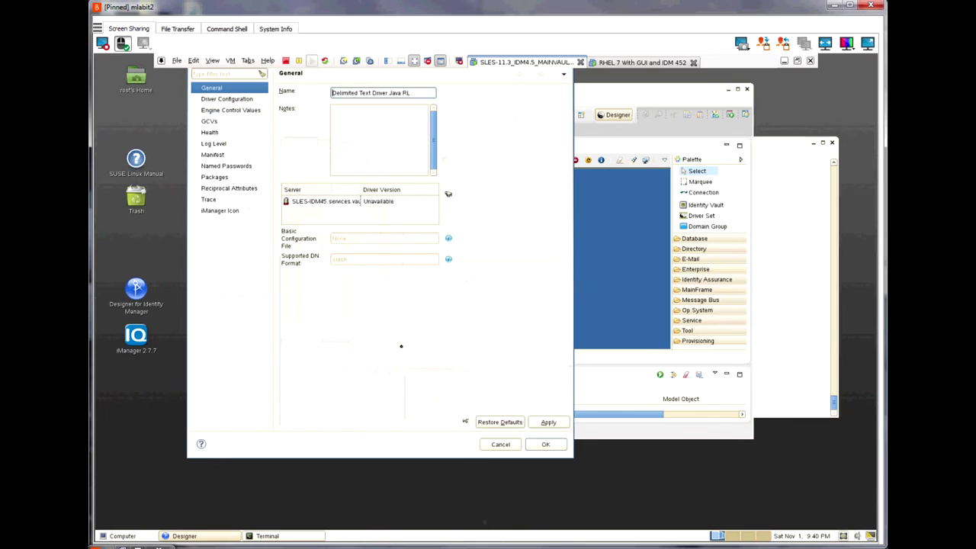
click(212, 99)
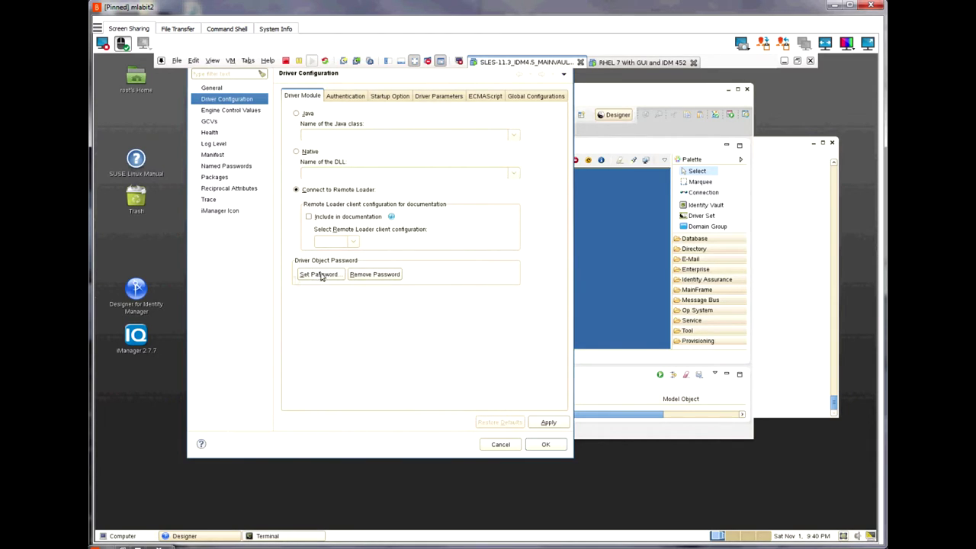
click(376, 277)
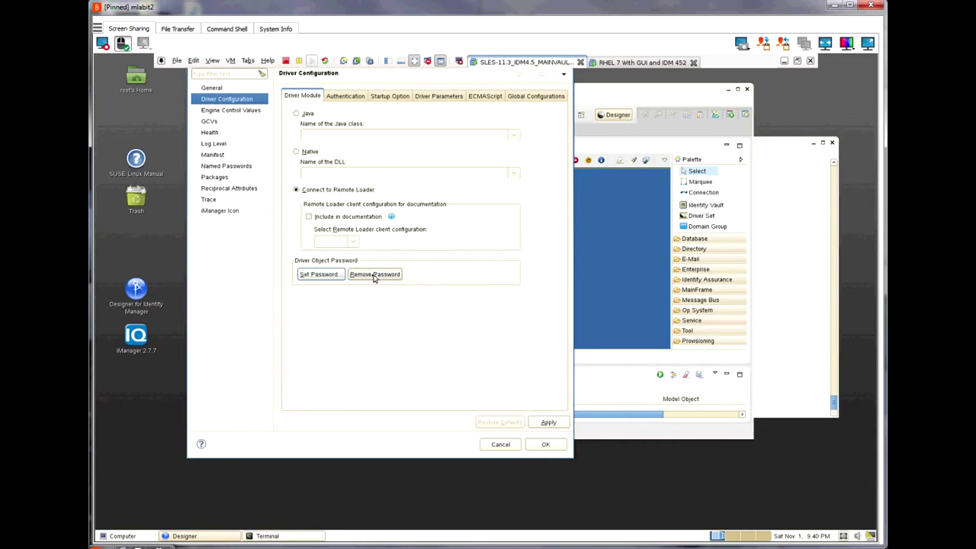
Step: Set and confirm a new driver object password
click(317, 275)
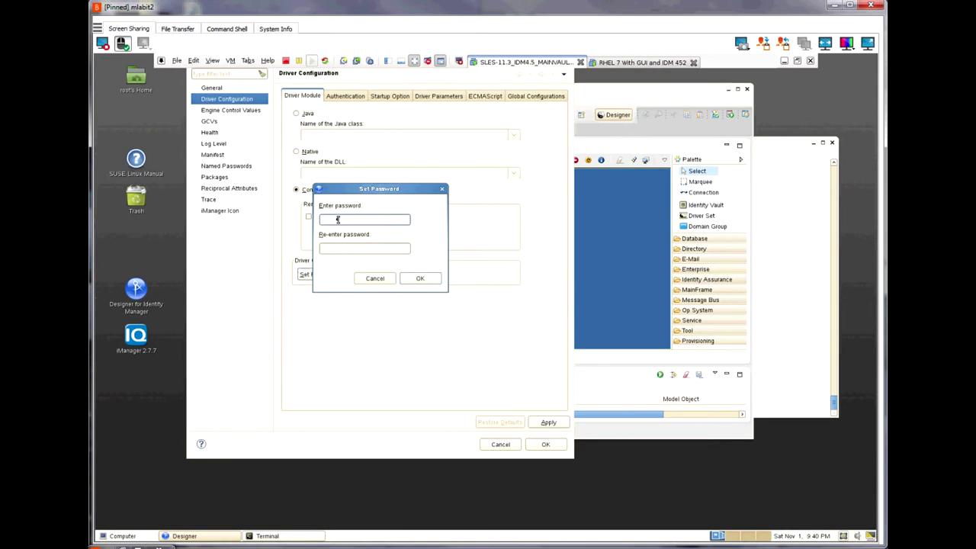
key(Tab)
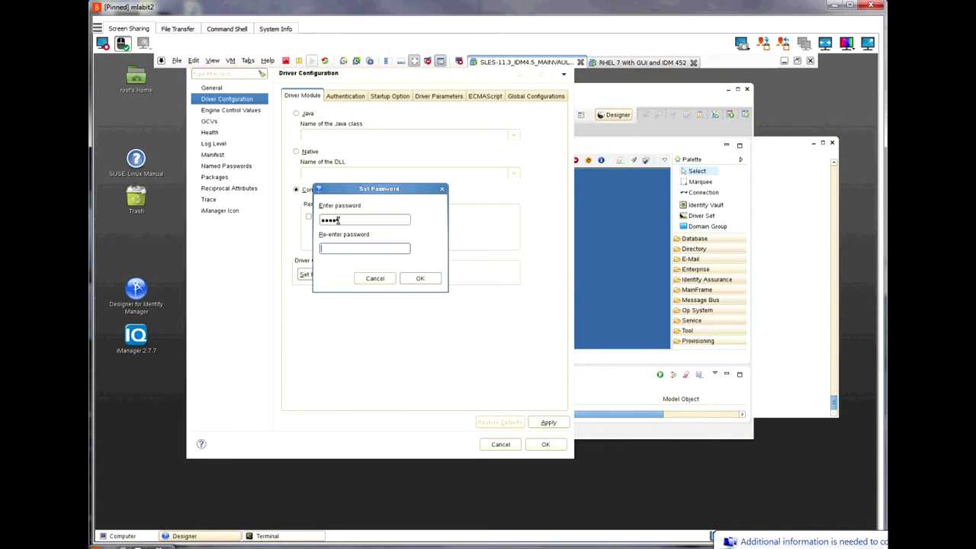
click(420, 279)
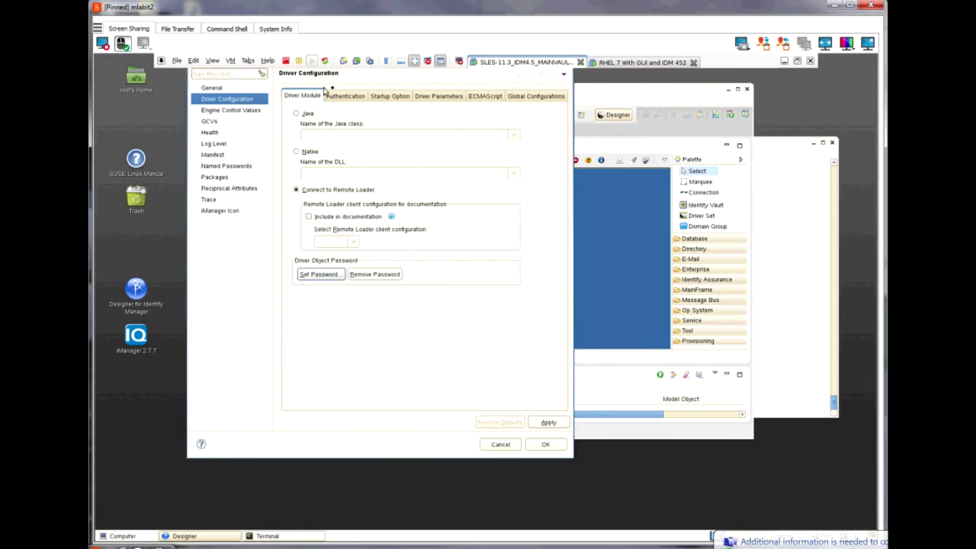
Step: On the Authentication tab, remove and reset the Remote Loader password
click(344, 96)
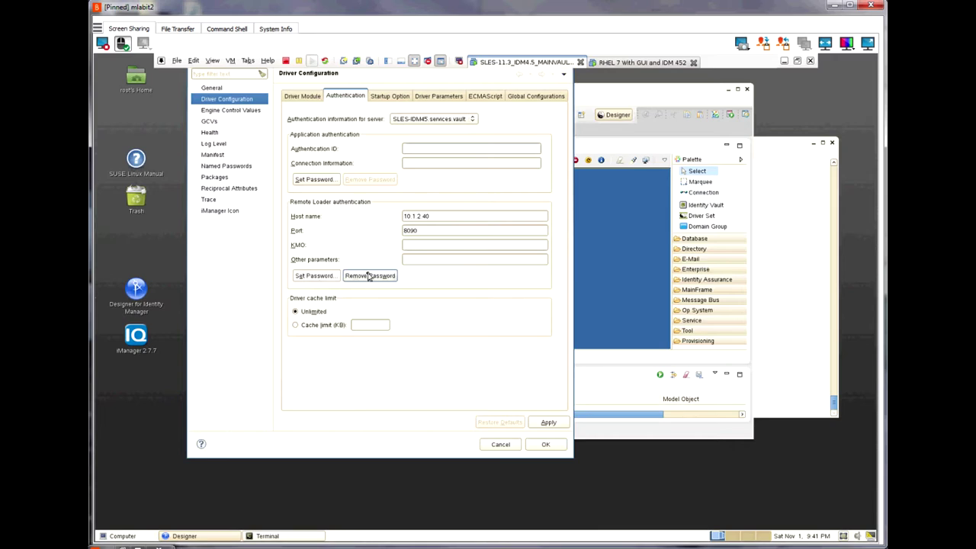
click(372, 278)
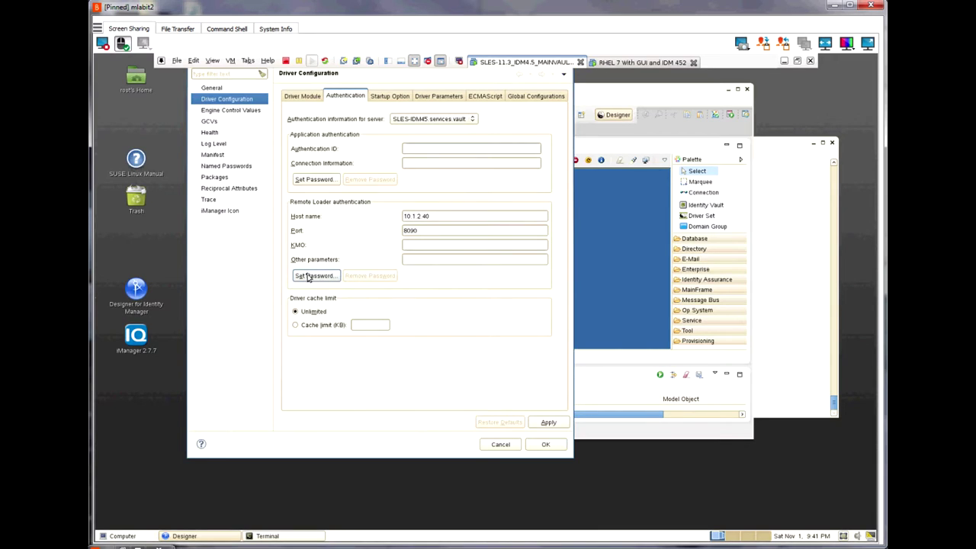
click(309, 277)
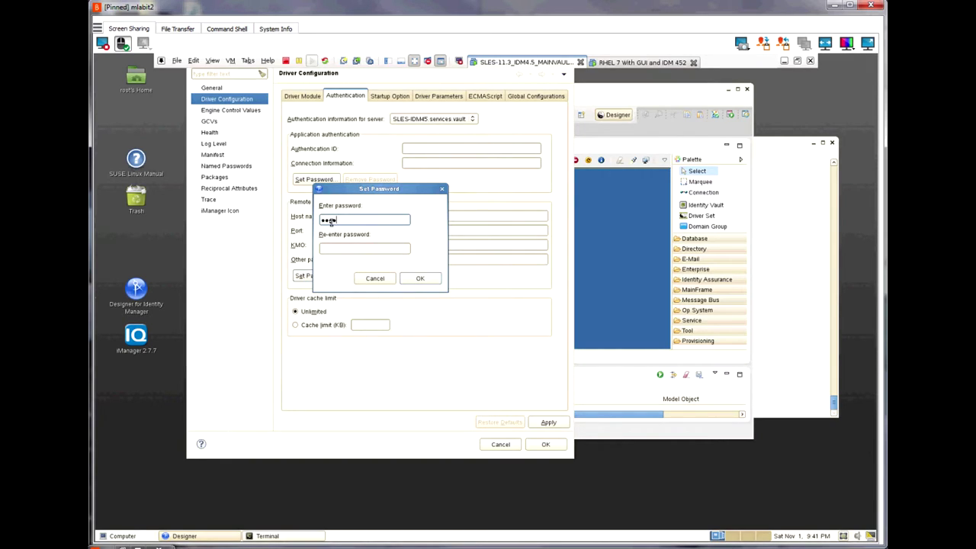
key(Tab)
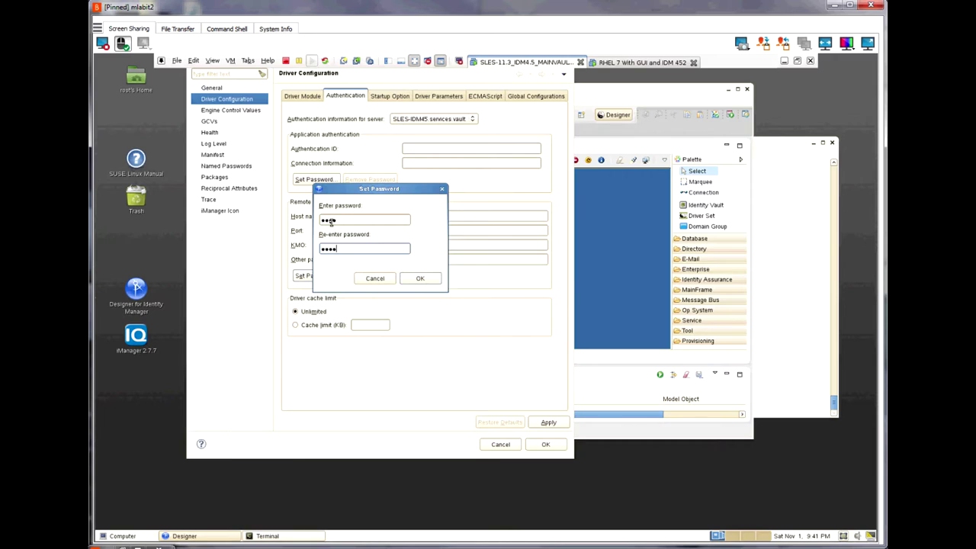
click(421, 278)
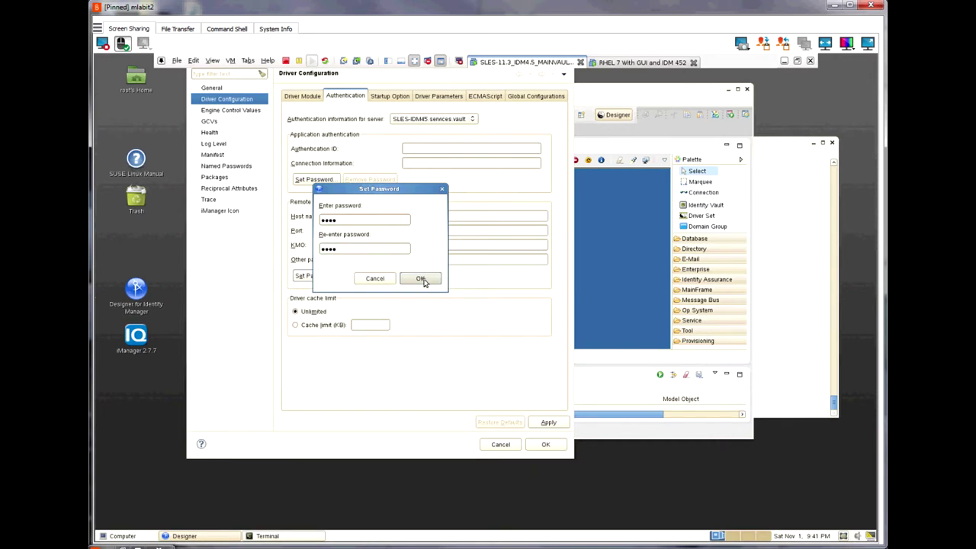
Step: Apply the driver configuration, close properties, and save the SM-Project project
click(548, 422)
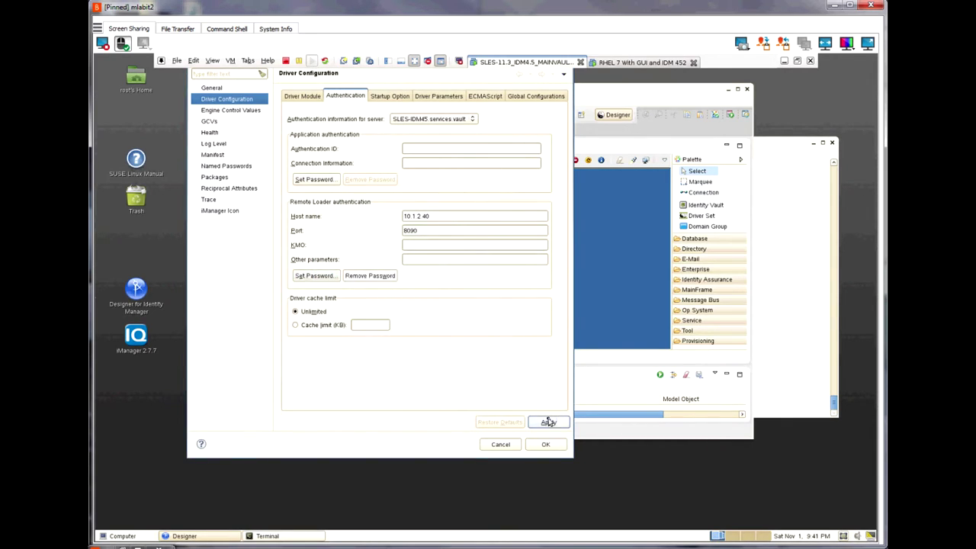
click(545, 444)
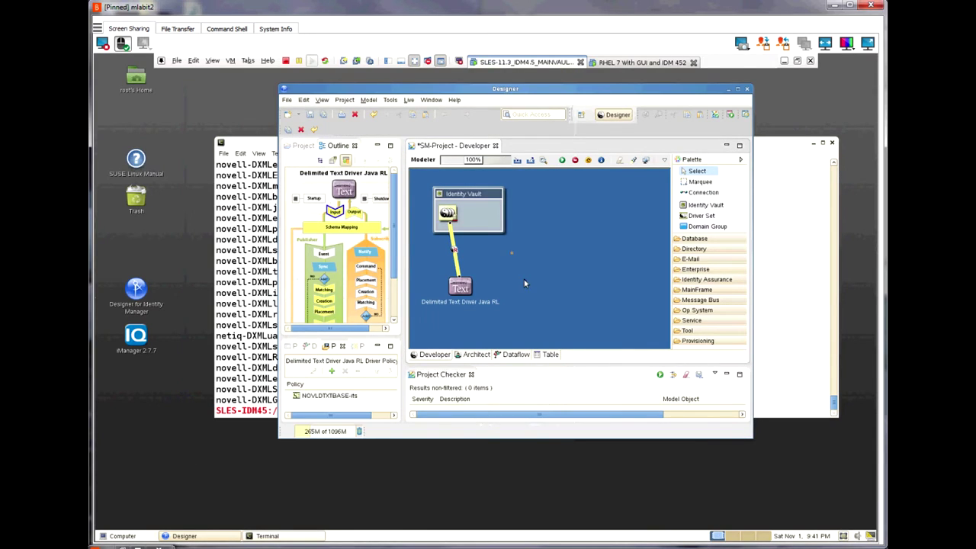
click(309, 116)
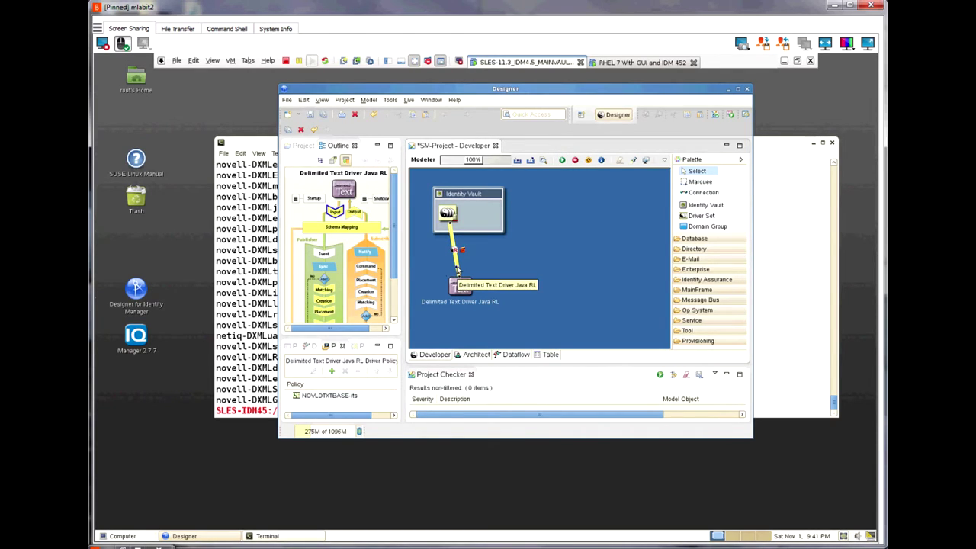
Step: Deploy the Delimited Text Driver Java RL to the Identity Vault and dismiss the deployment results
right_click(457, 272)
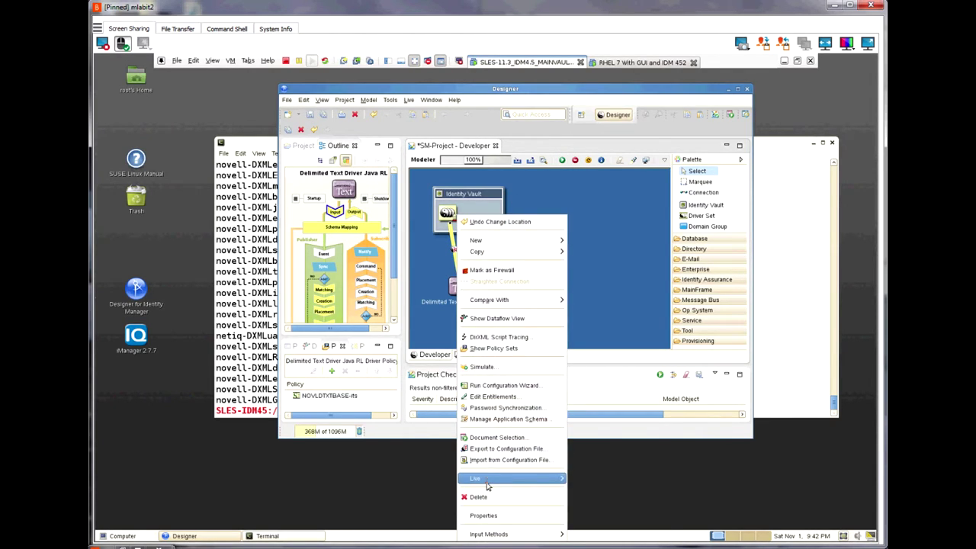
mouse_move(488, 485)
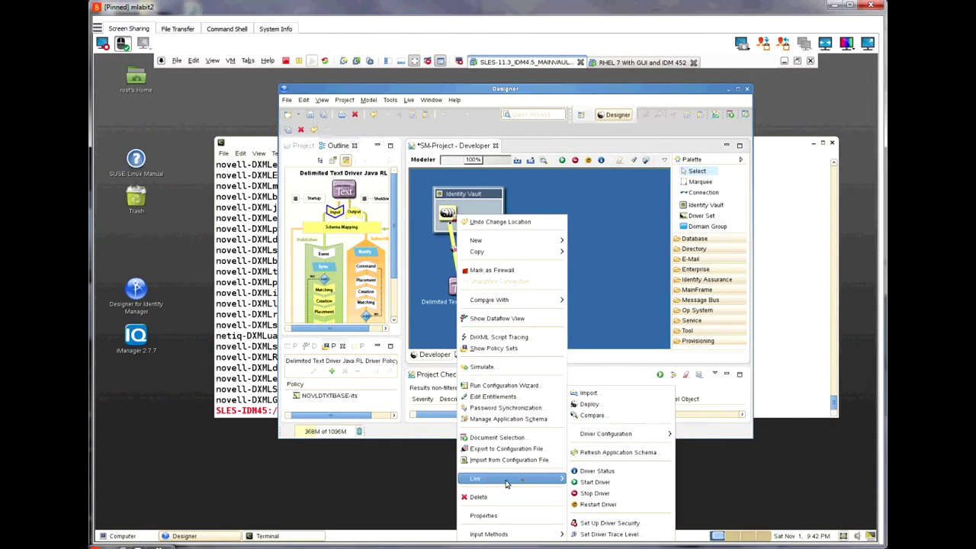
click(596, 408)
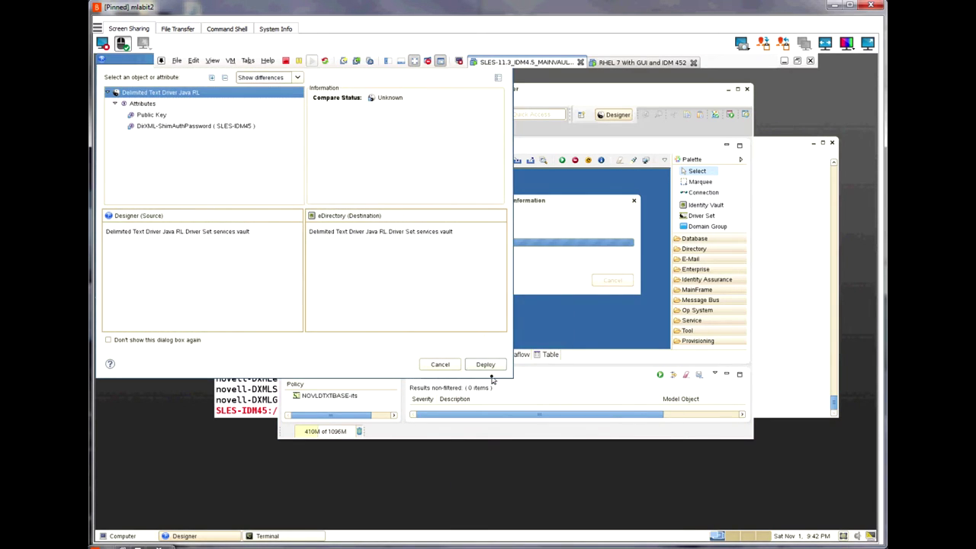
click(492, 366)
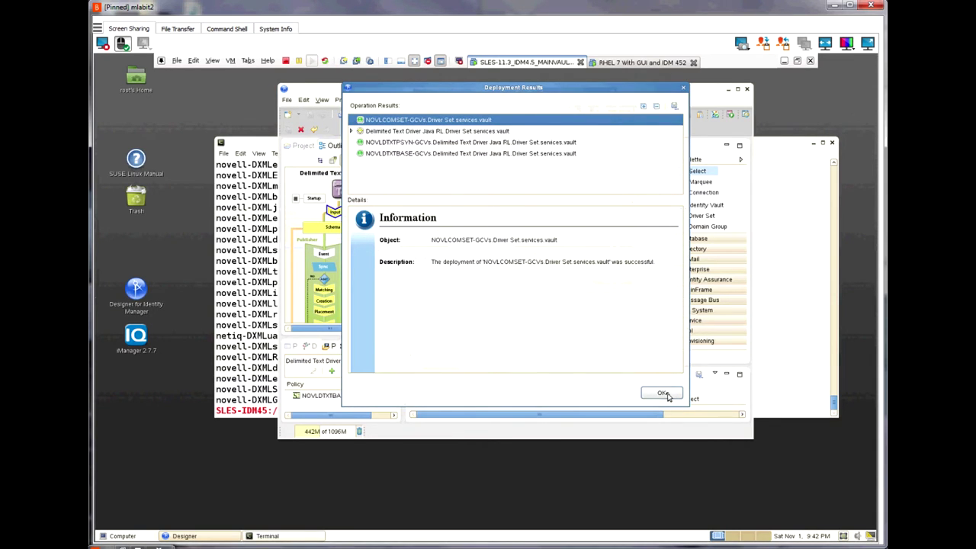
click(664, 394)
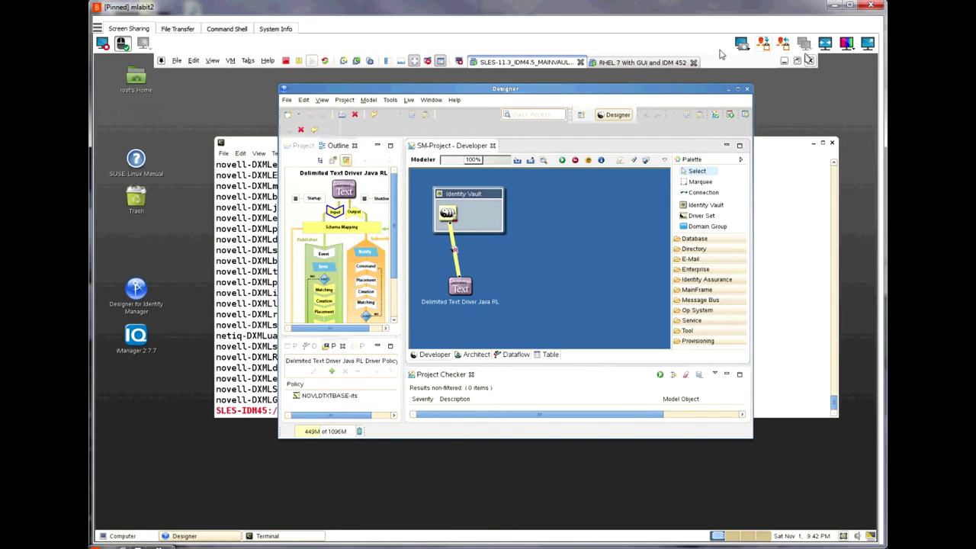
click(629, 62)
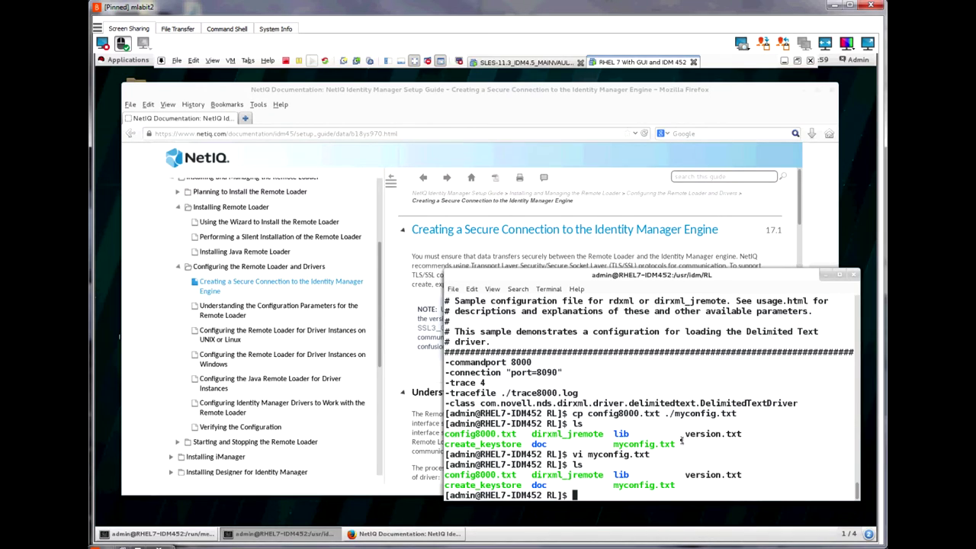
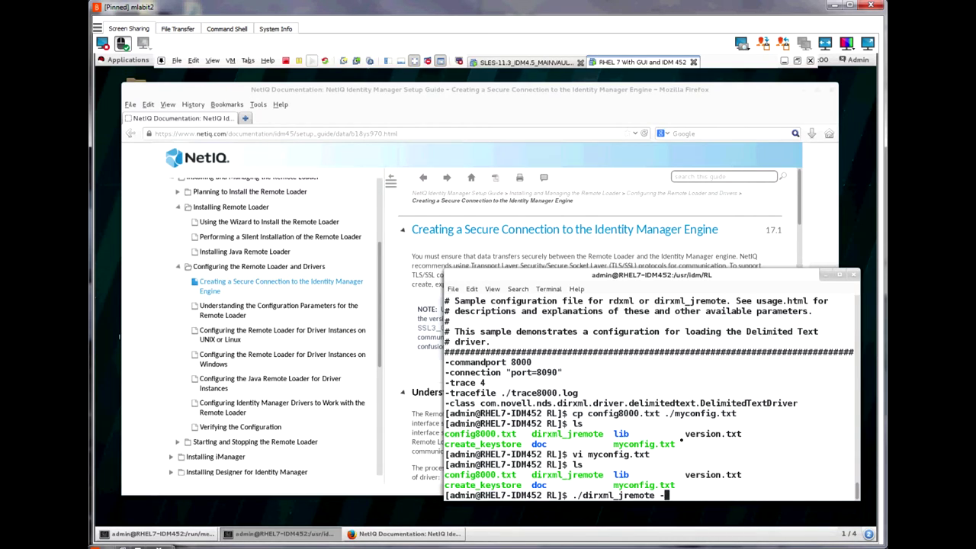
Step: Run ./dirxml_jremote -config myconfig.txt -sp with the Remote Loader and driver passwords
key(Tab)
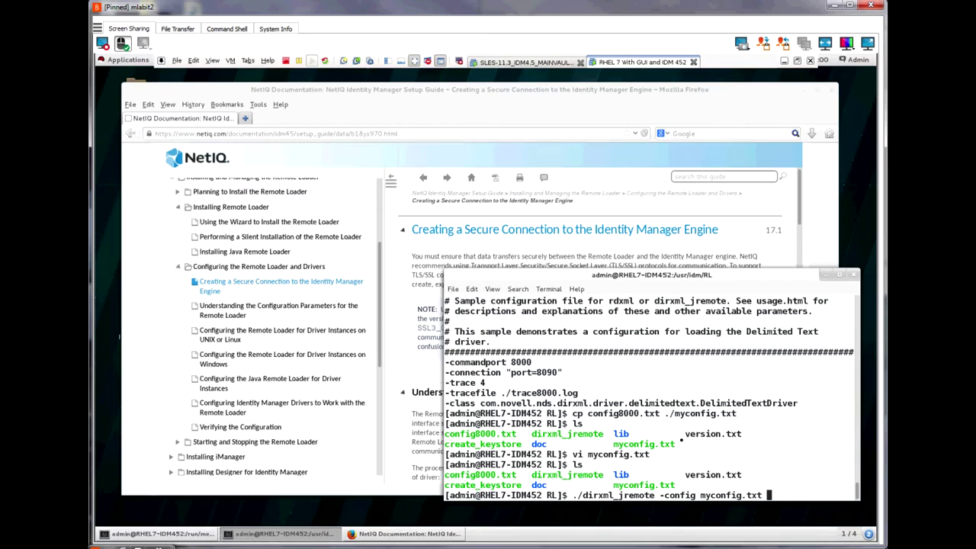
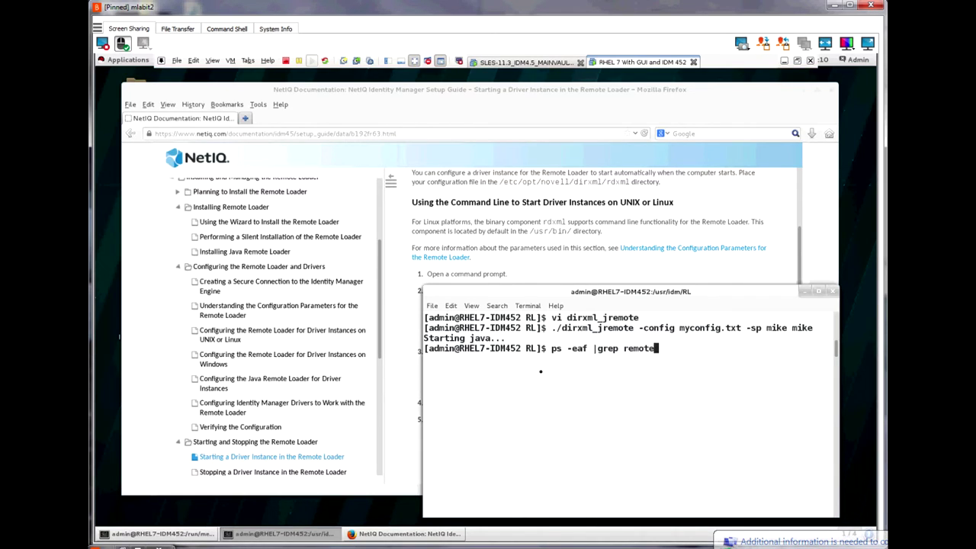
Step: Check for remote processes, then run the Remote Loader with only myconfig.txt and stop it
key(Return)
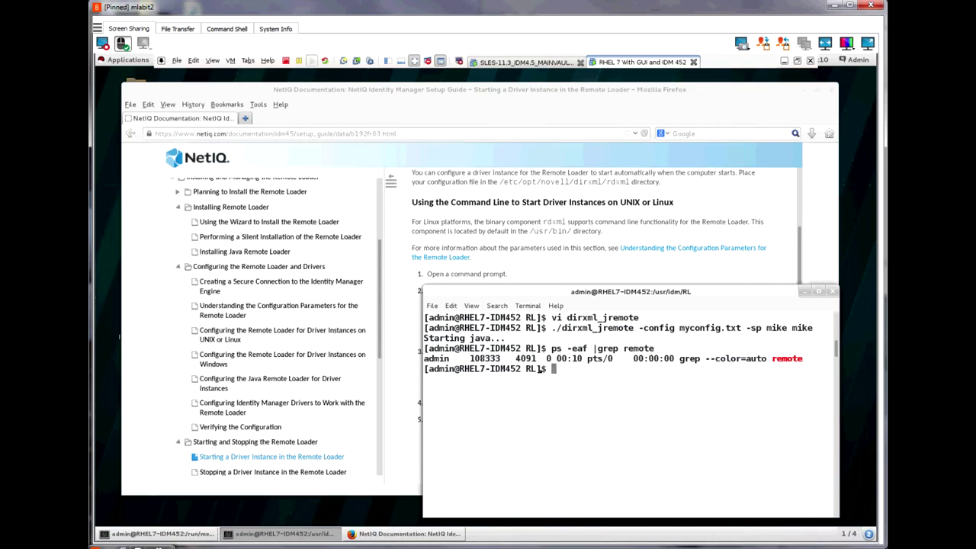
key(Up)
key(Up)
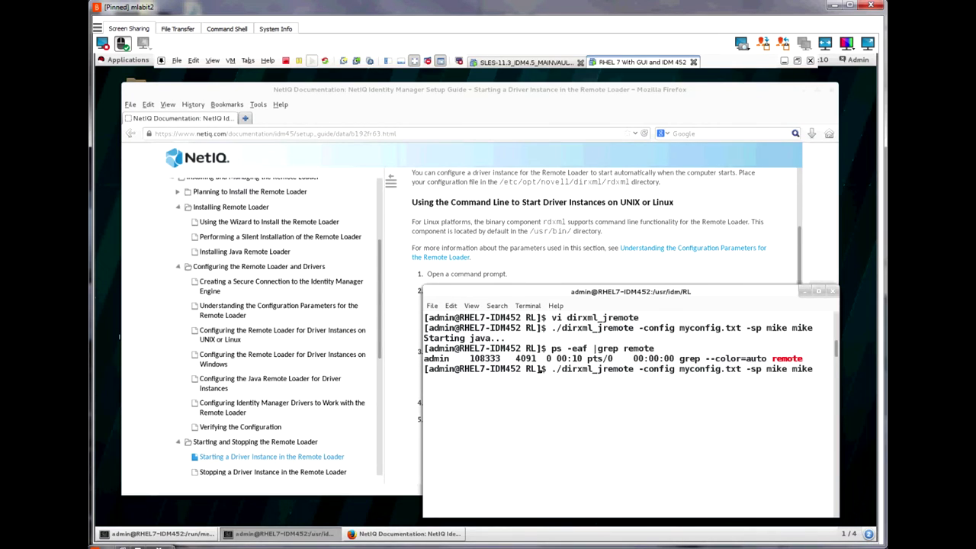
key(BackSpace)
key(BackSpace)
key(BackSpace)
key(BackSpace)
key(BackSpace)
key(BackSpace)
key(BackSpace)
key(BackSpace)
key(BackSpace)
key(BackSpace)
key(BackSpace)
key(BackSpace)
key(BackSpace)
key(Return)
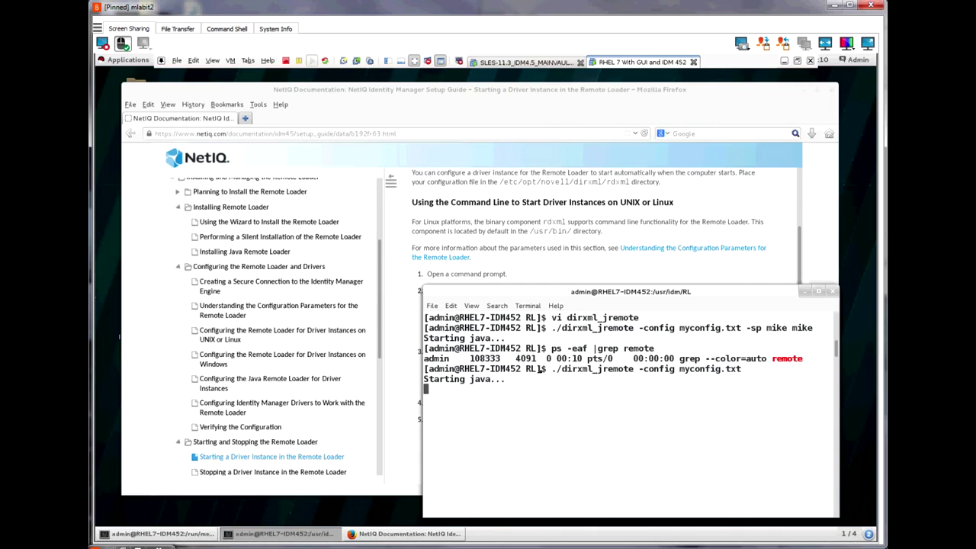
key(ctrl+c)
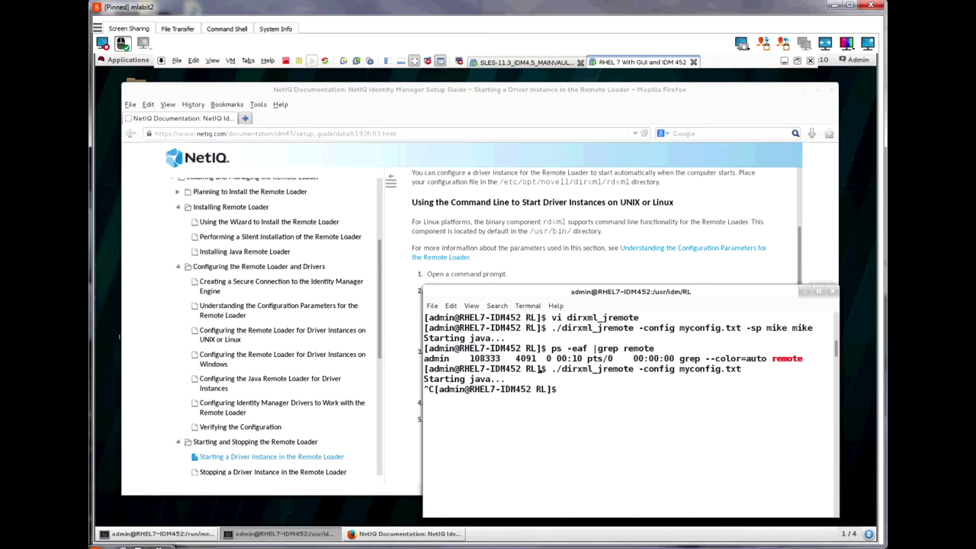
Step: Relaunch the Remote Loader with myconfig.txt in the background and confirm its java process is listed
key(Up)
text(&)
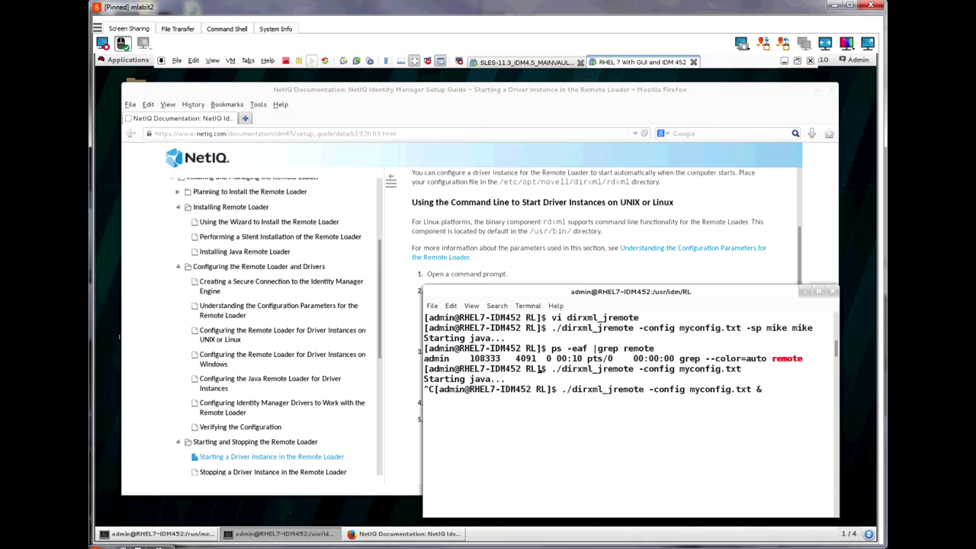
key(Return)
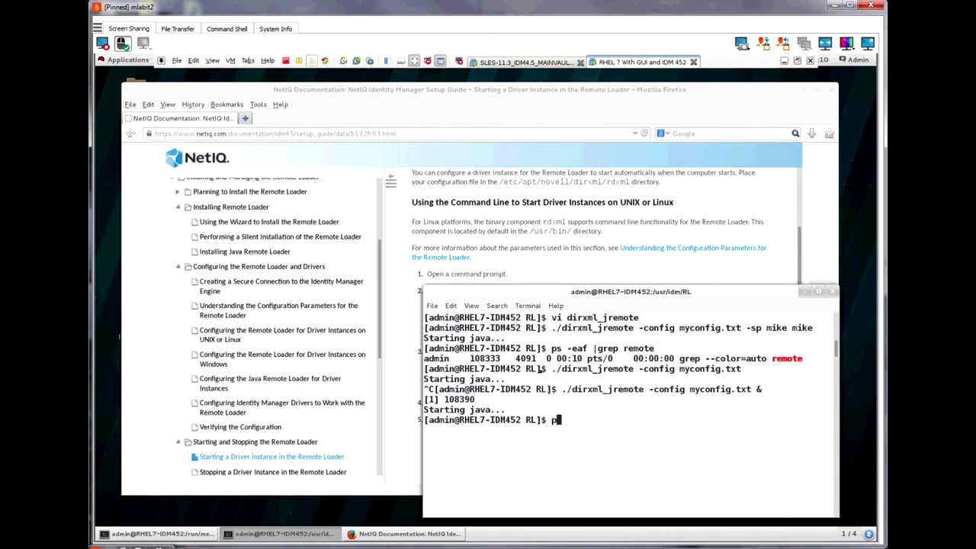
key(Up)
key(Up)
key(Up)
key(Return)
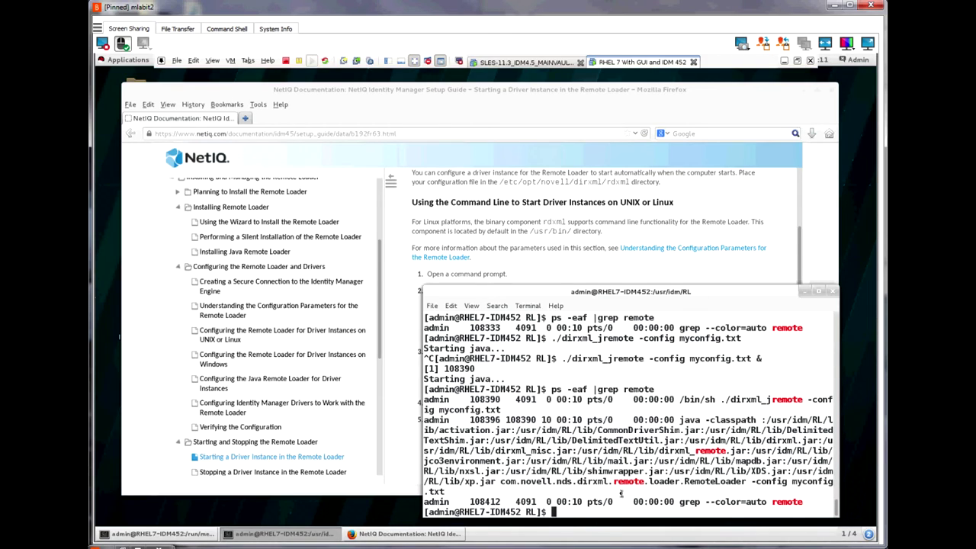
Step: Start the Delimited Text Driver Java RL on SLES-IDM45 in Designer, acknowledge, and return to RHEL 7
click(512, 64)
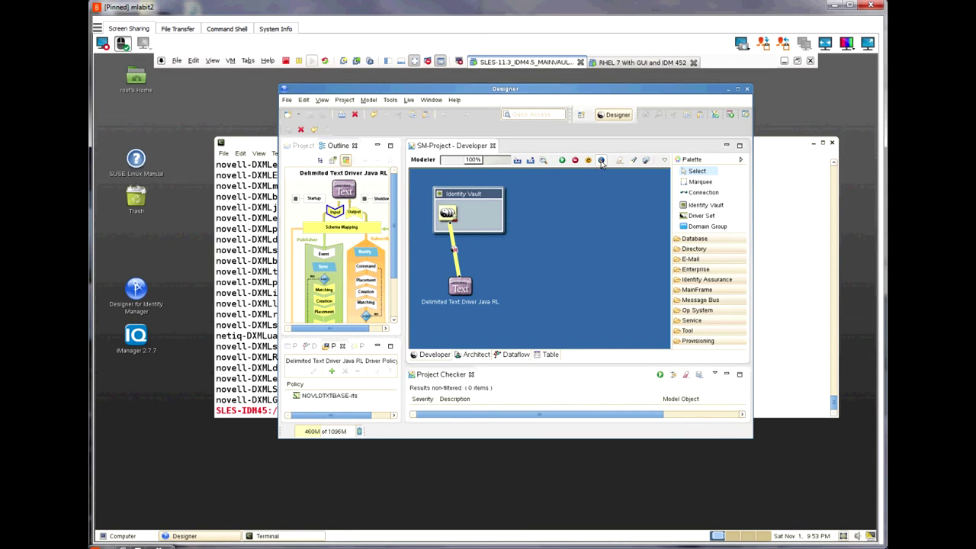
click(562, 160)
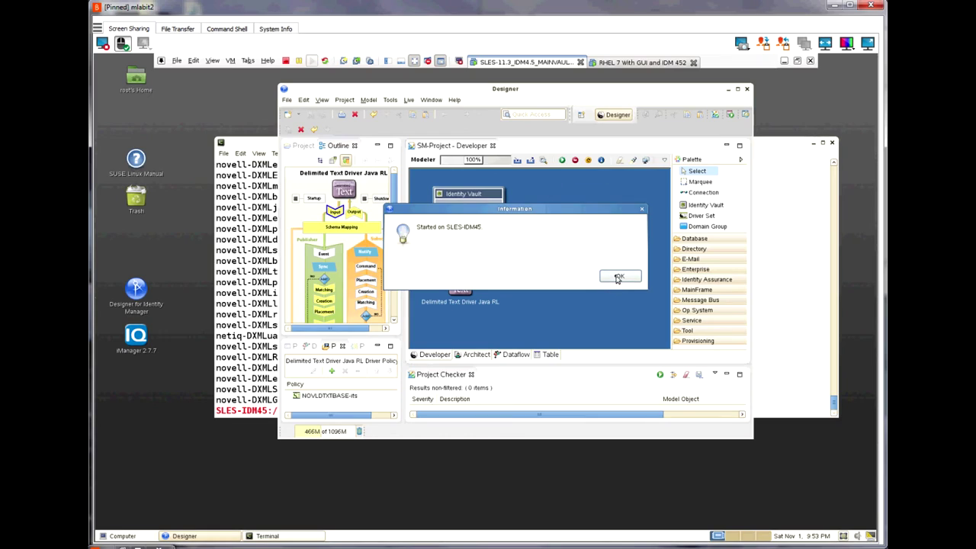
click(618, 277)
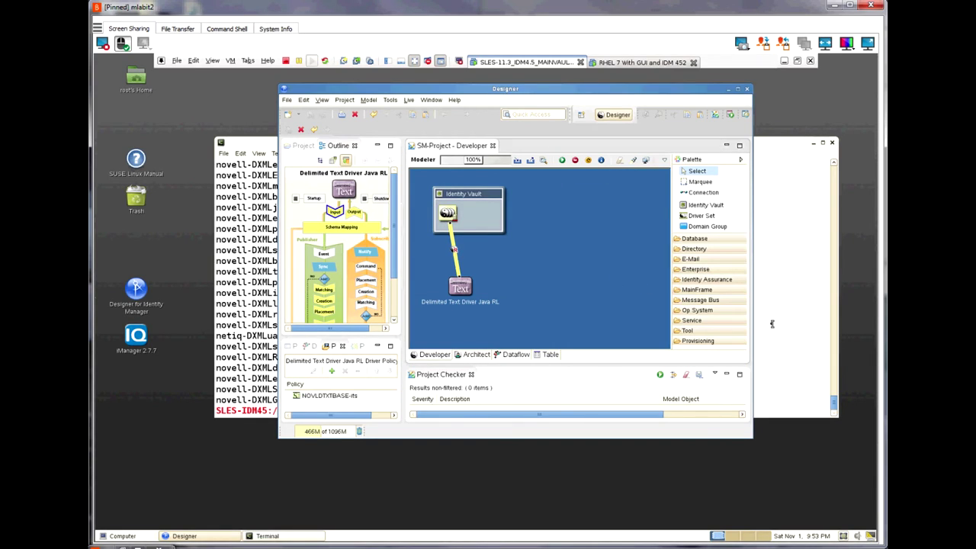
click(629, 65)
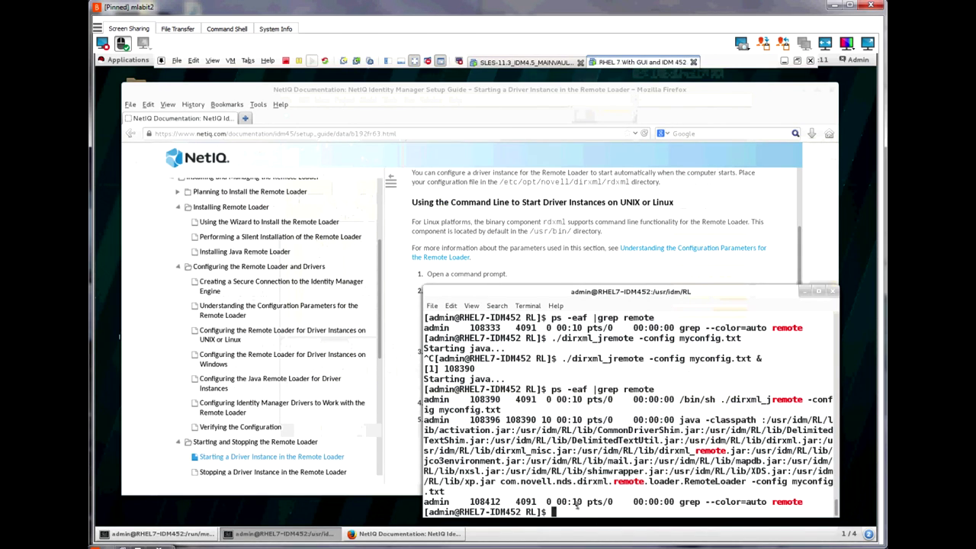
Step: Change into /tmp and list its contents, marking the DTRL.log trace file
text(cd /)
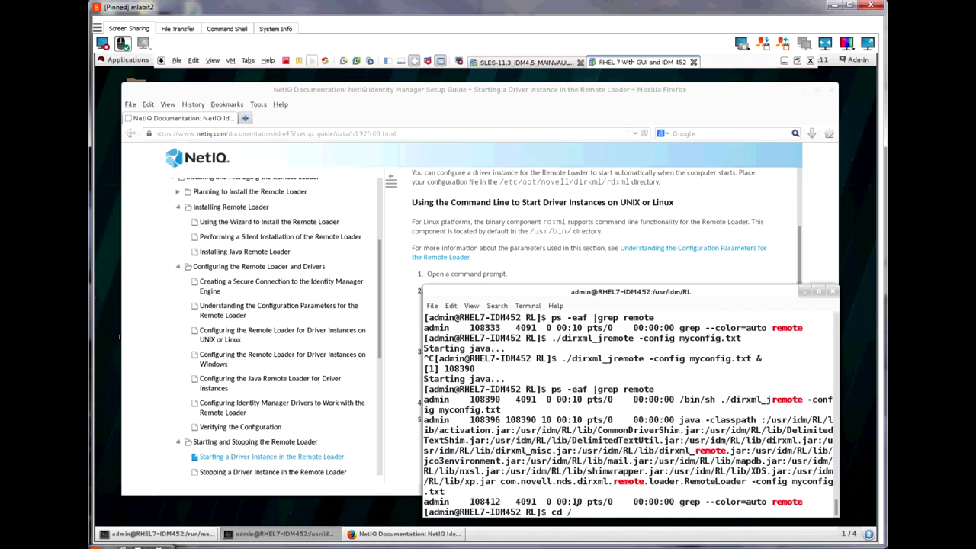
text(tmp)
key(Return)
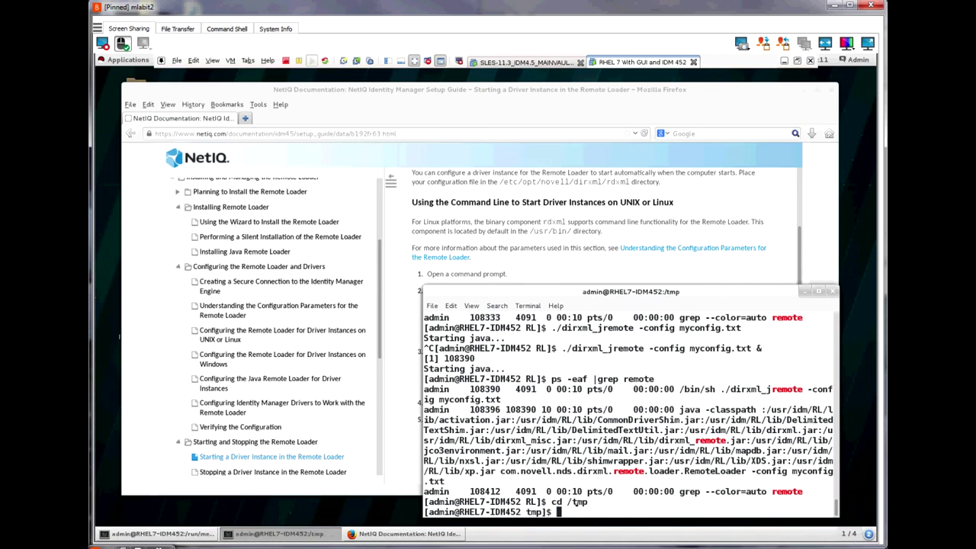
text(ls)
key(Return)
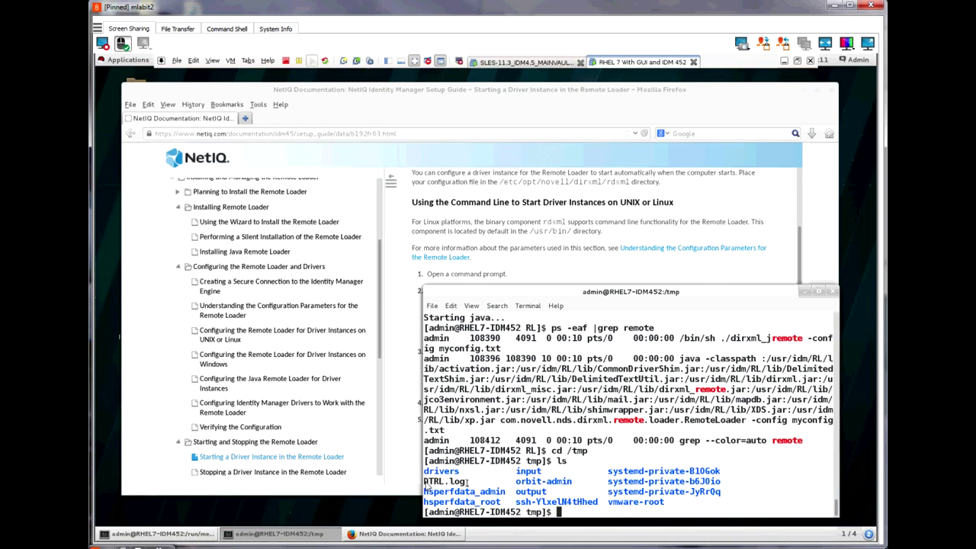
drag(438, 481, 464, 481)
Step: Follow DTRL.log with tail -f and highlight the listener accept and 10.1.2.40 port 8090 lines
text(tail -)
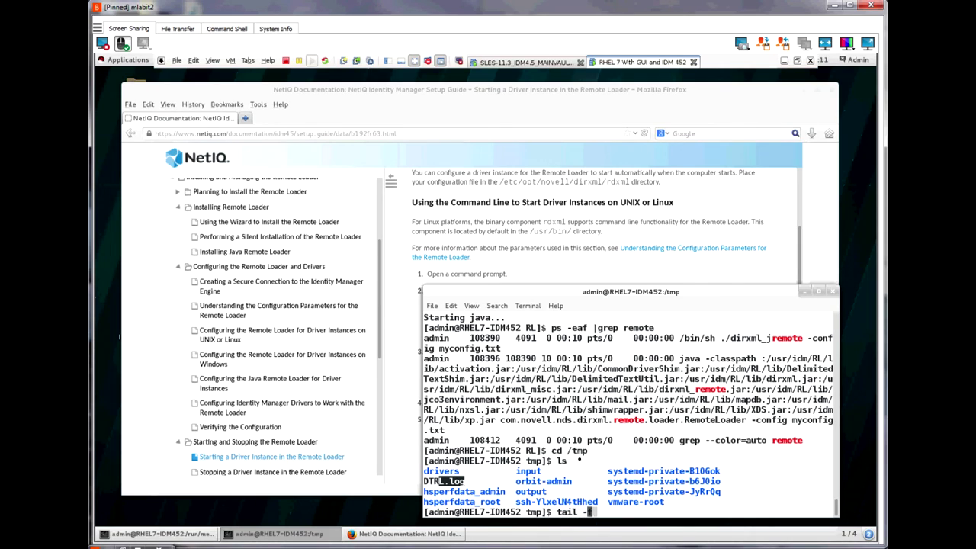
text(f DTRL.log)
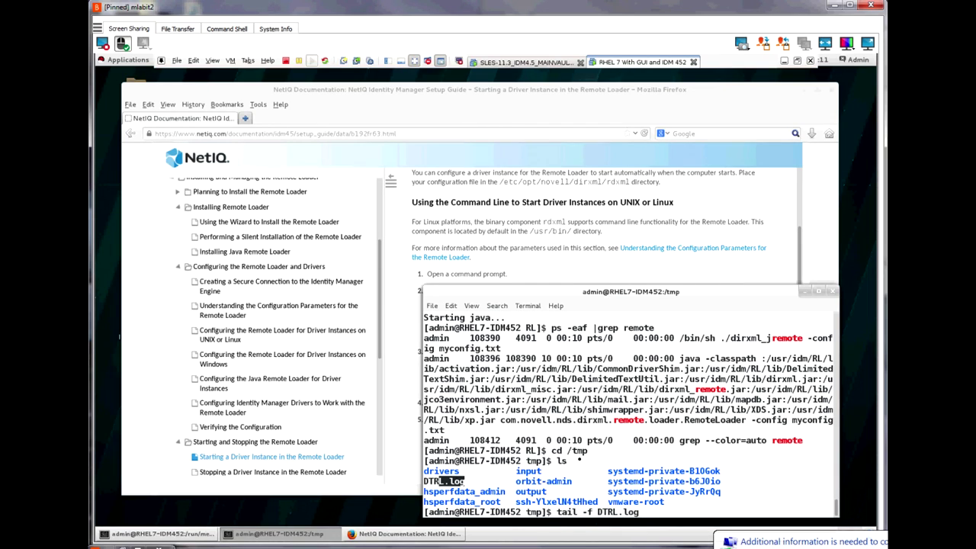
key(Return)
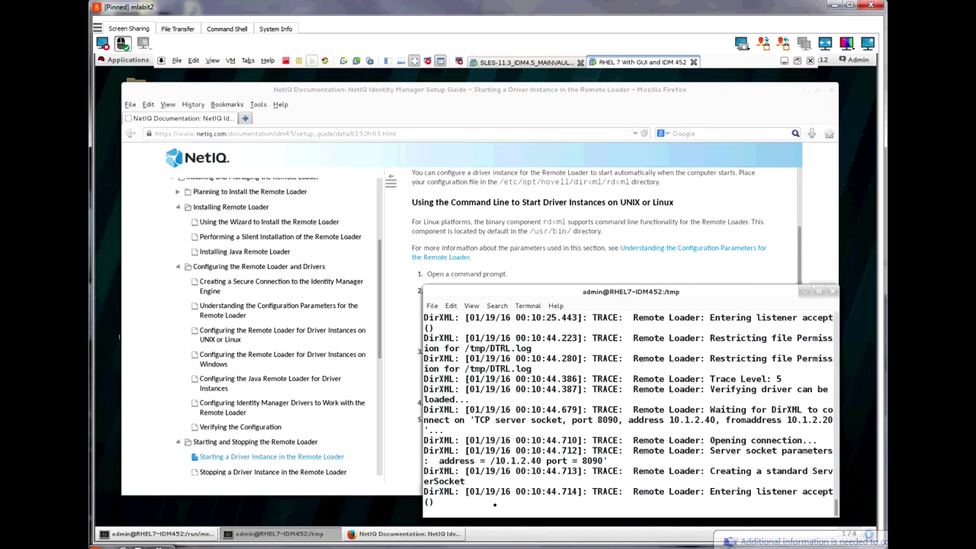
drag(423, 491, 709, 491)
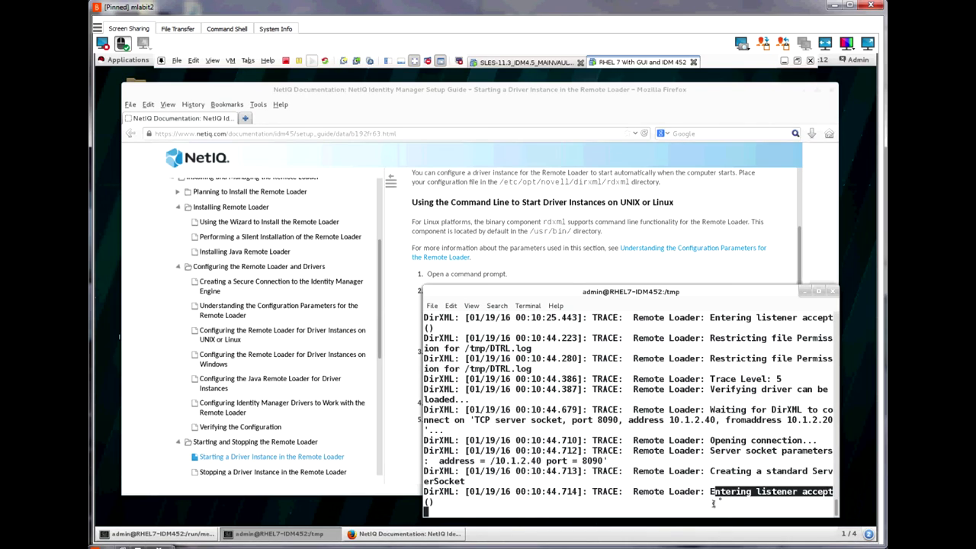
click(736, 453)
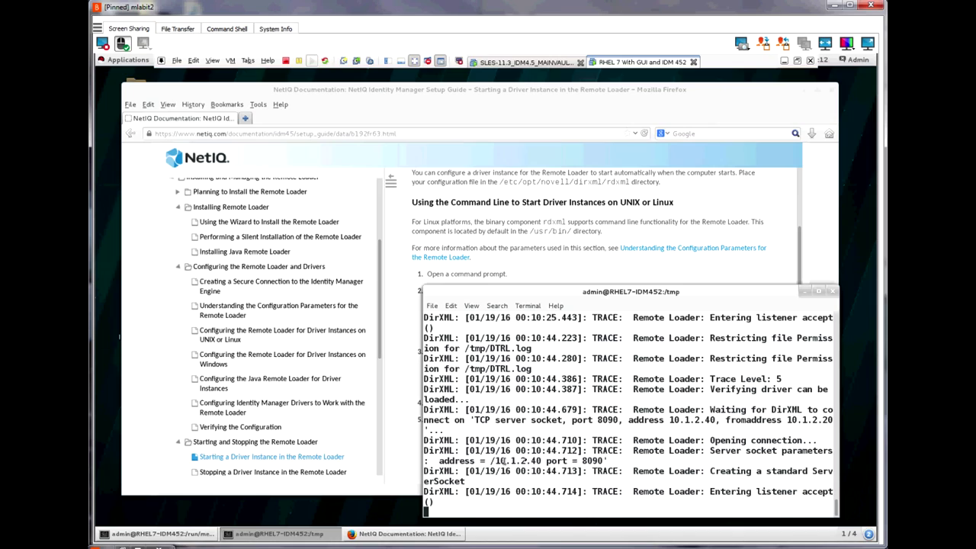
drag(603, 460, 439, 461)
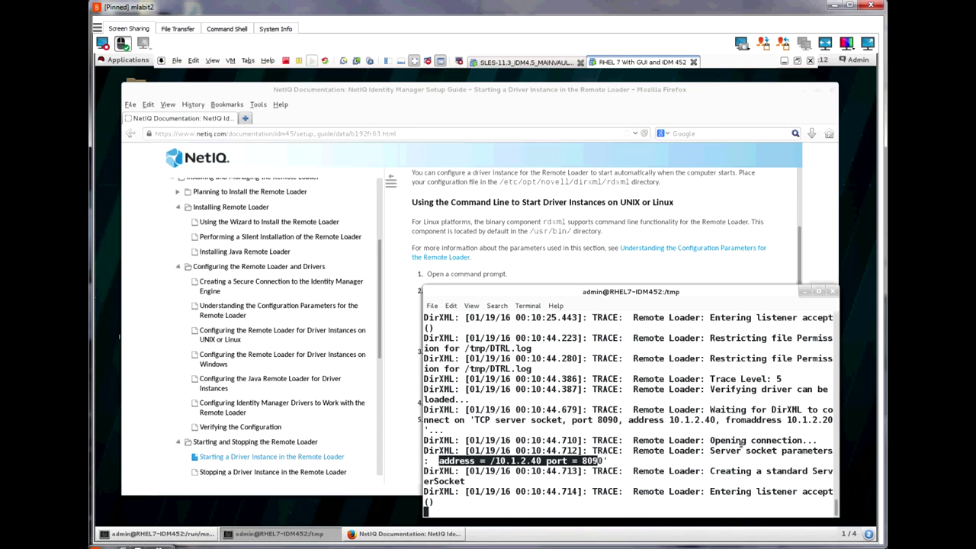